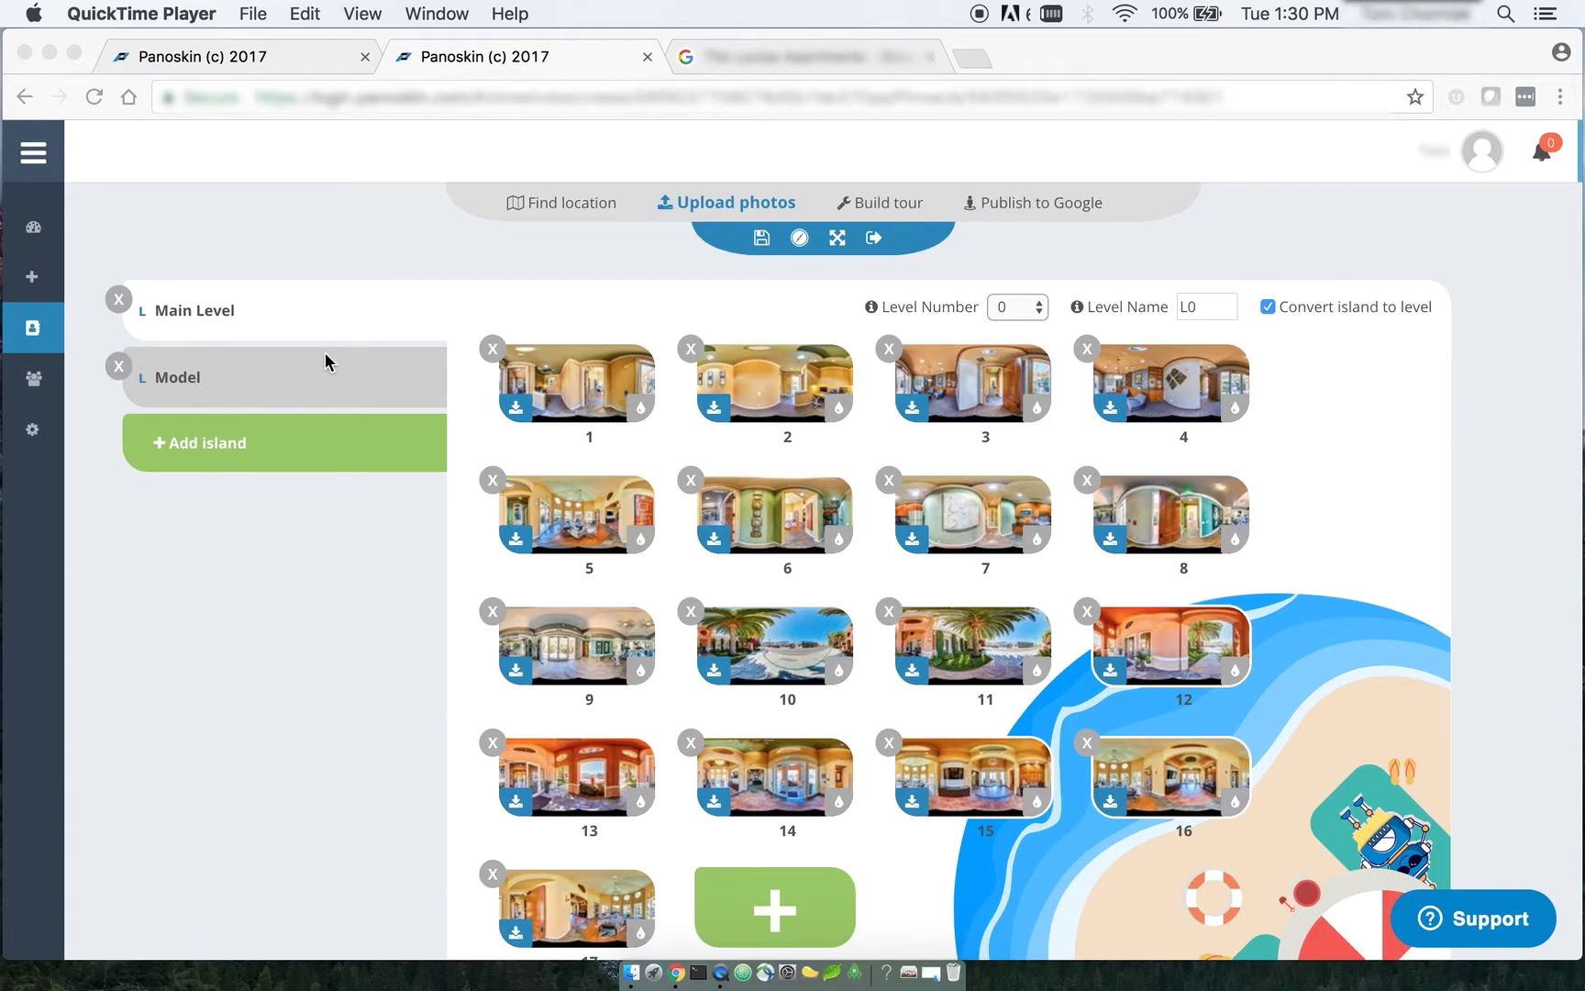
Step: Leave the Google publishing page and switch to the tour with Lobby, Pool and Model islands
left_click(1020, 207)
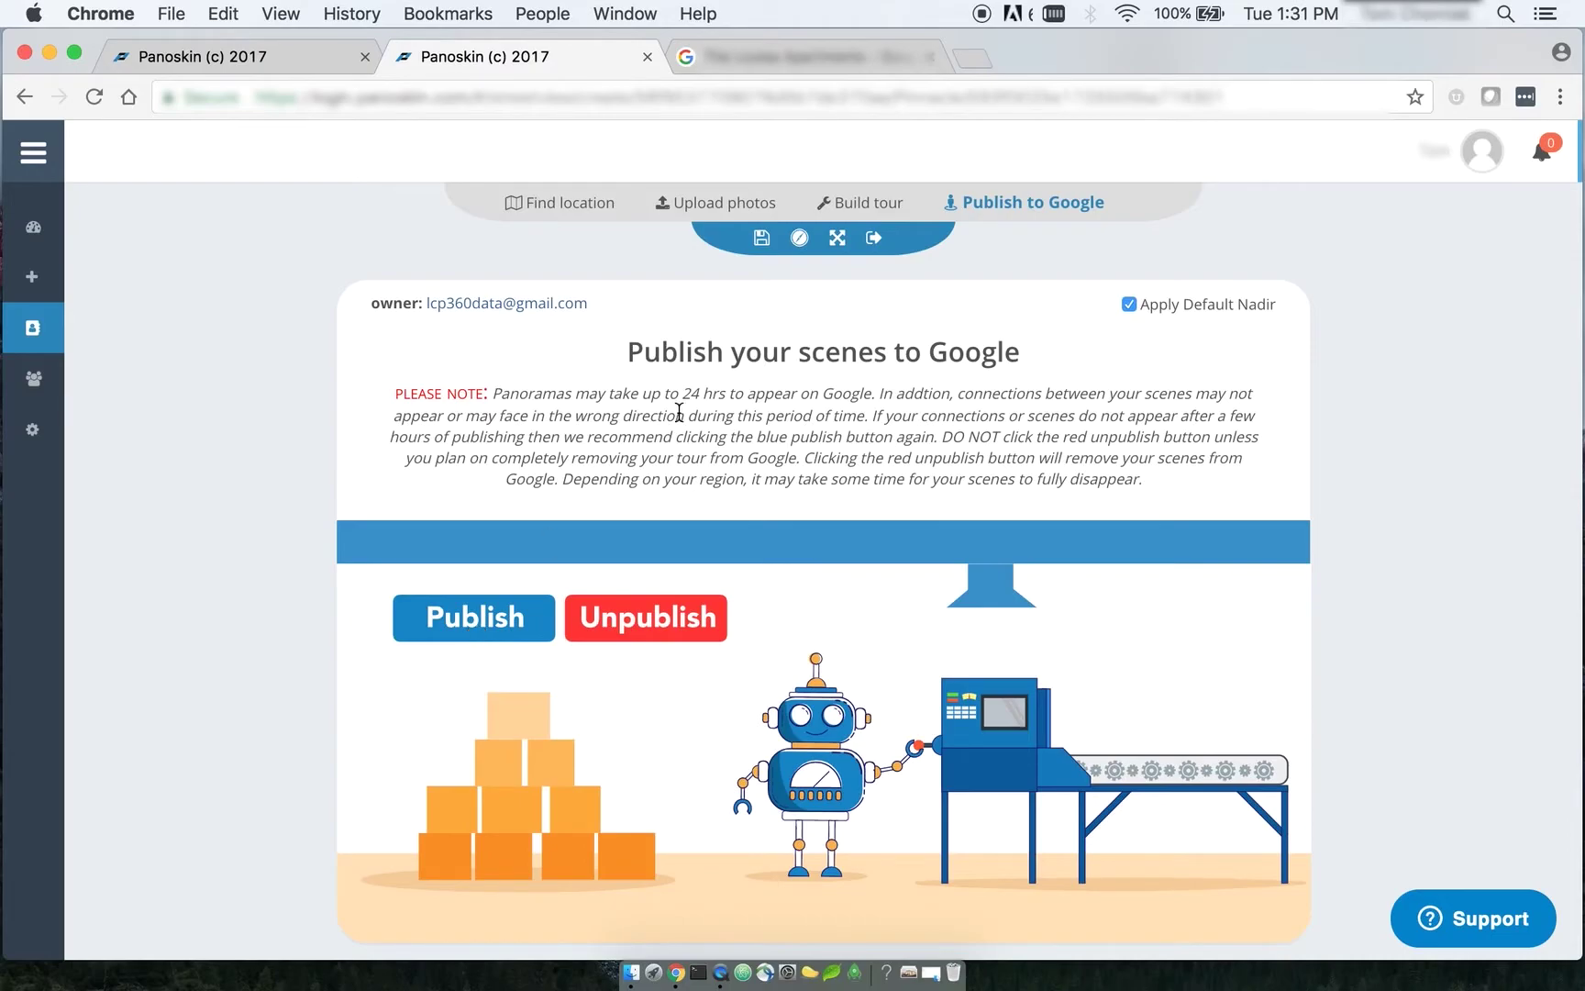
left_click(766, 214)
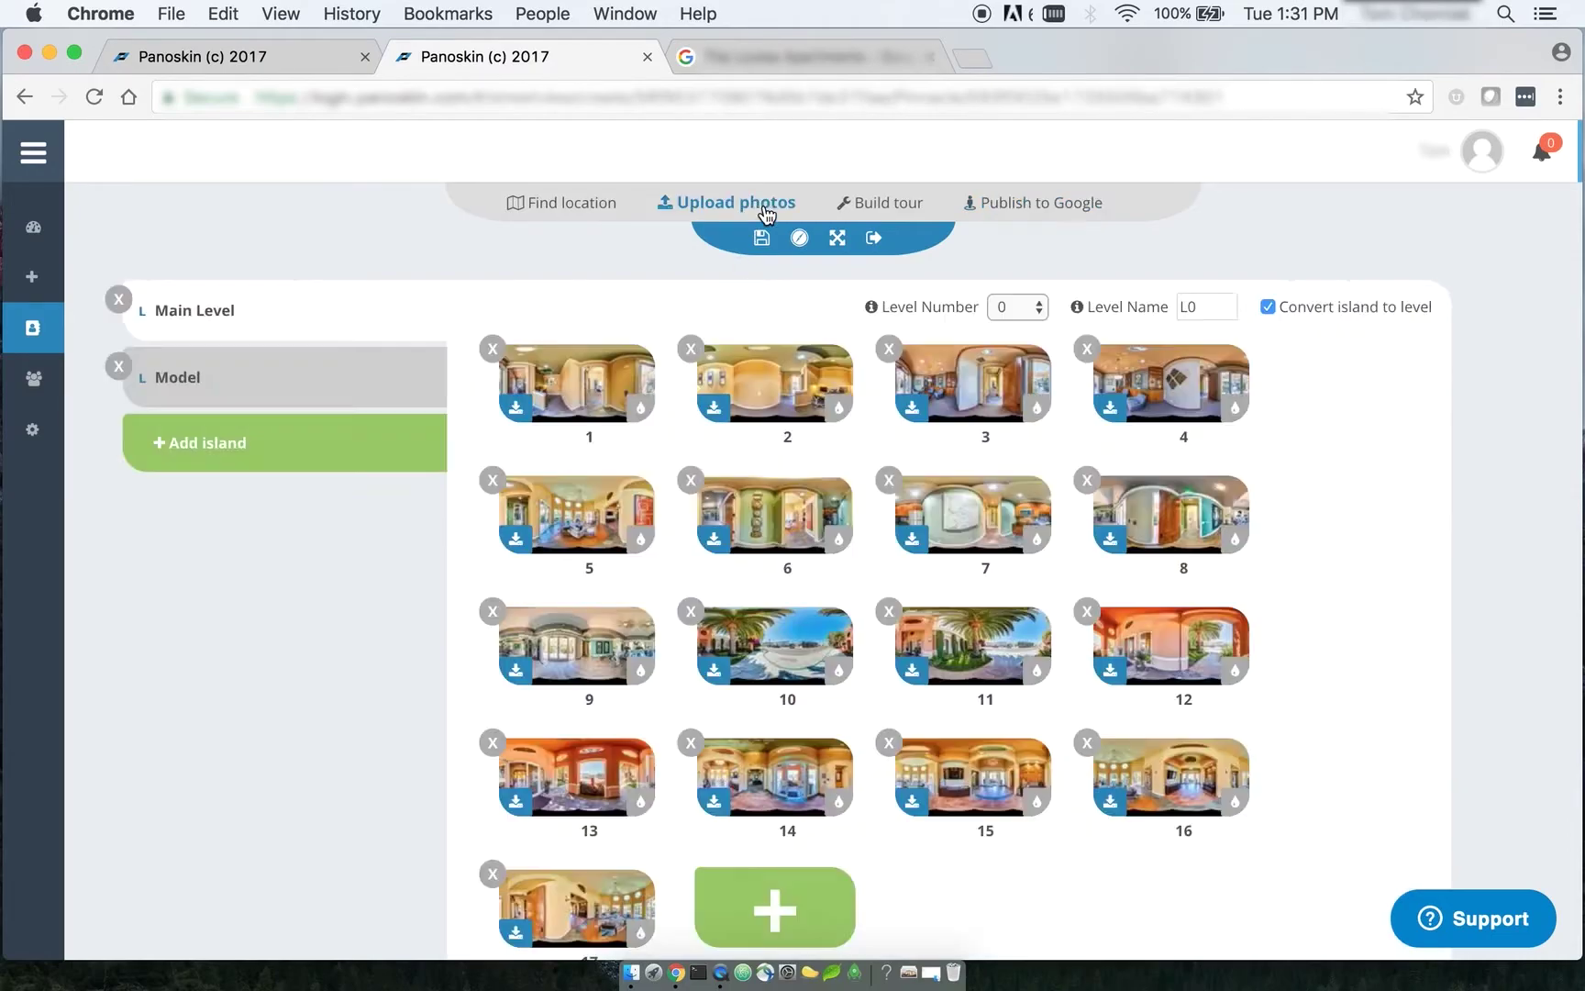
left_click(252, 60)
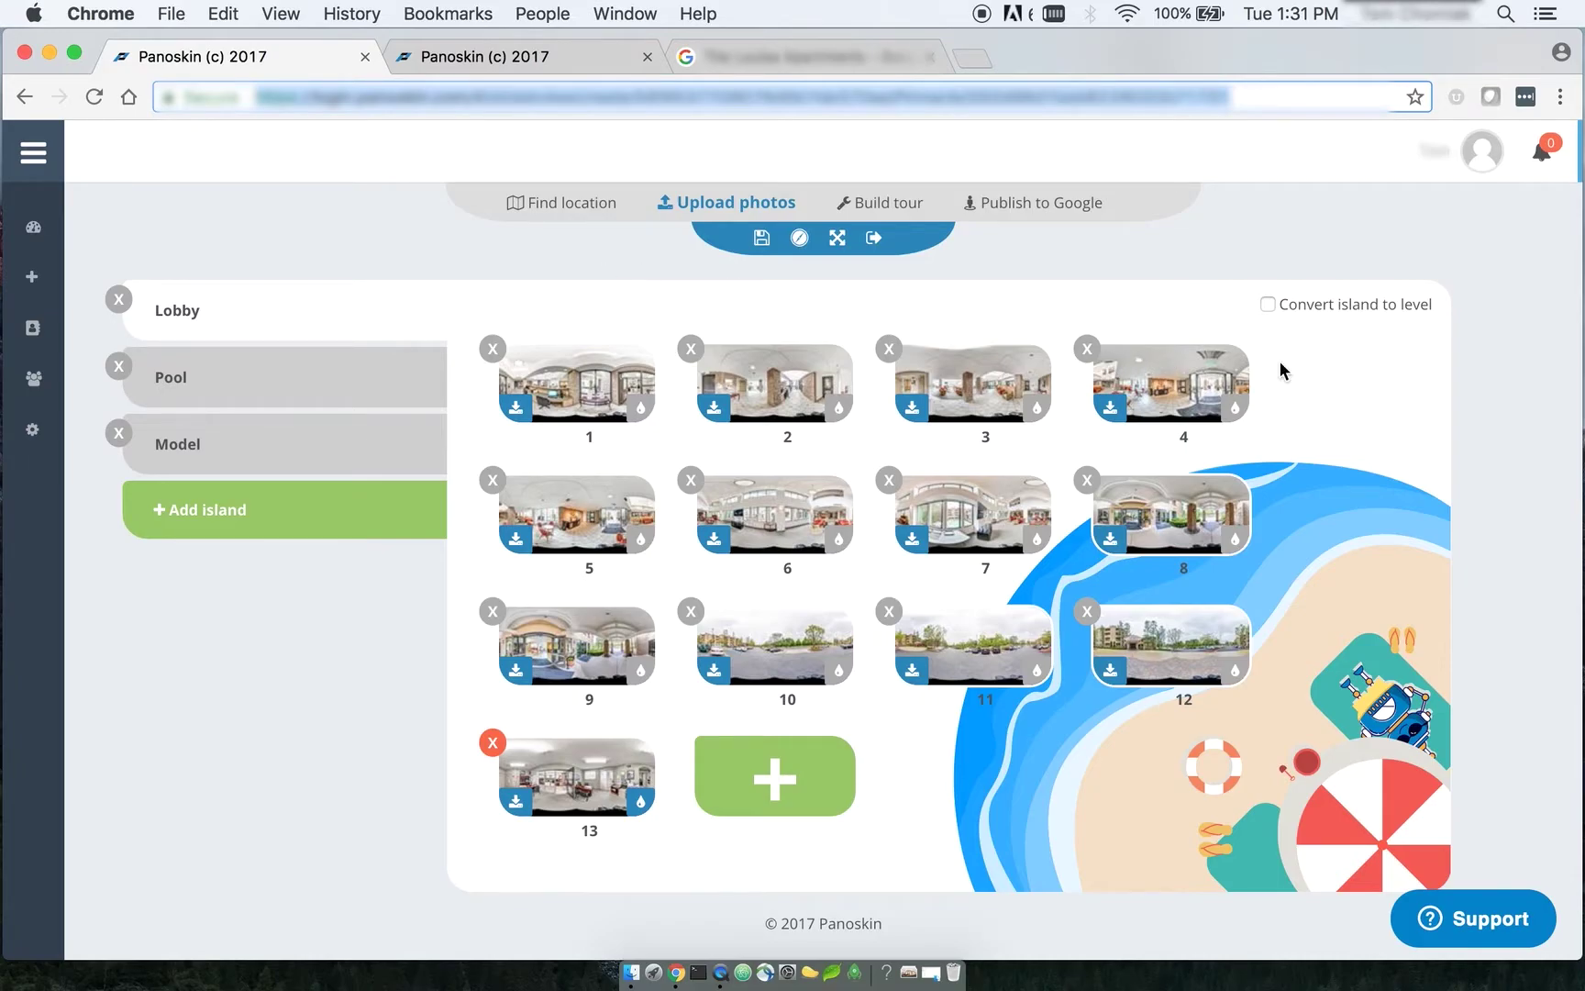
Step: Convert the Lobby, Pool and Model islands to levels 0, 1 and 2
left_click(1268, 304)
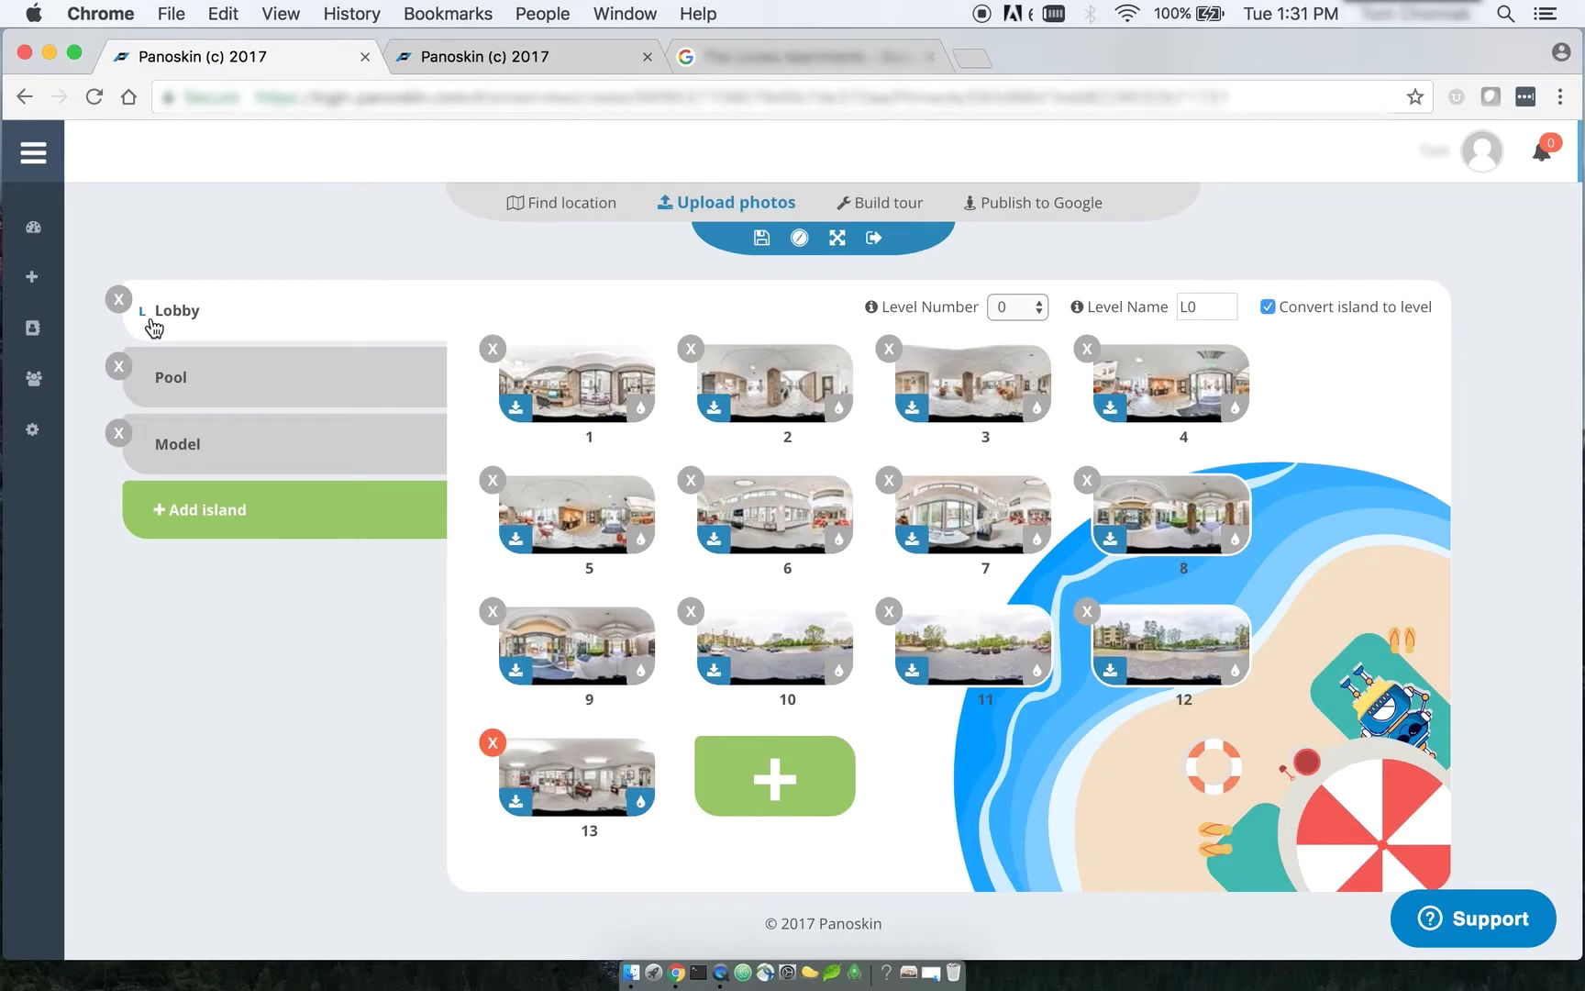
left_click(292, 376)
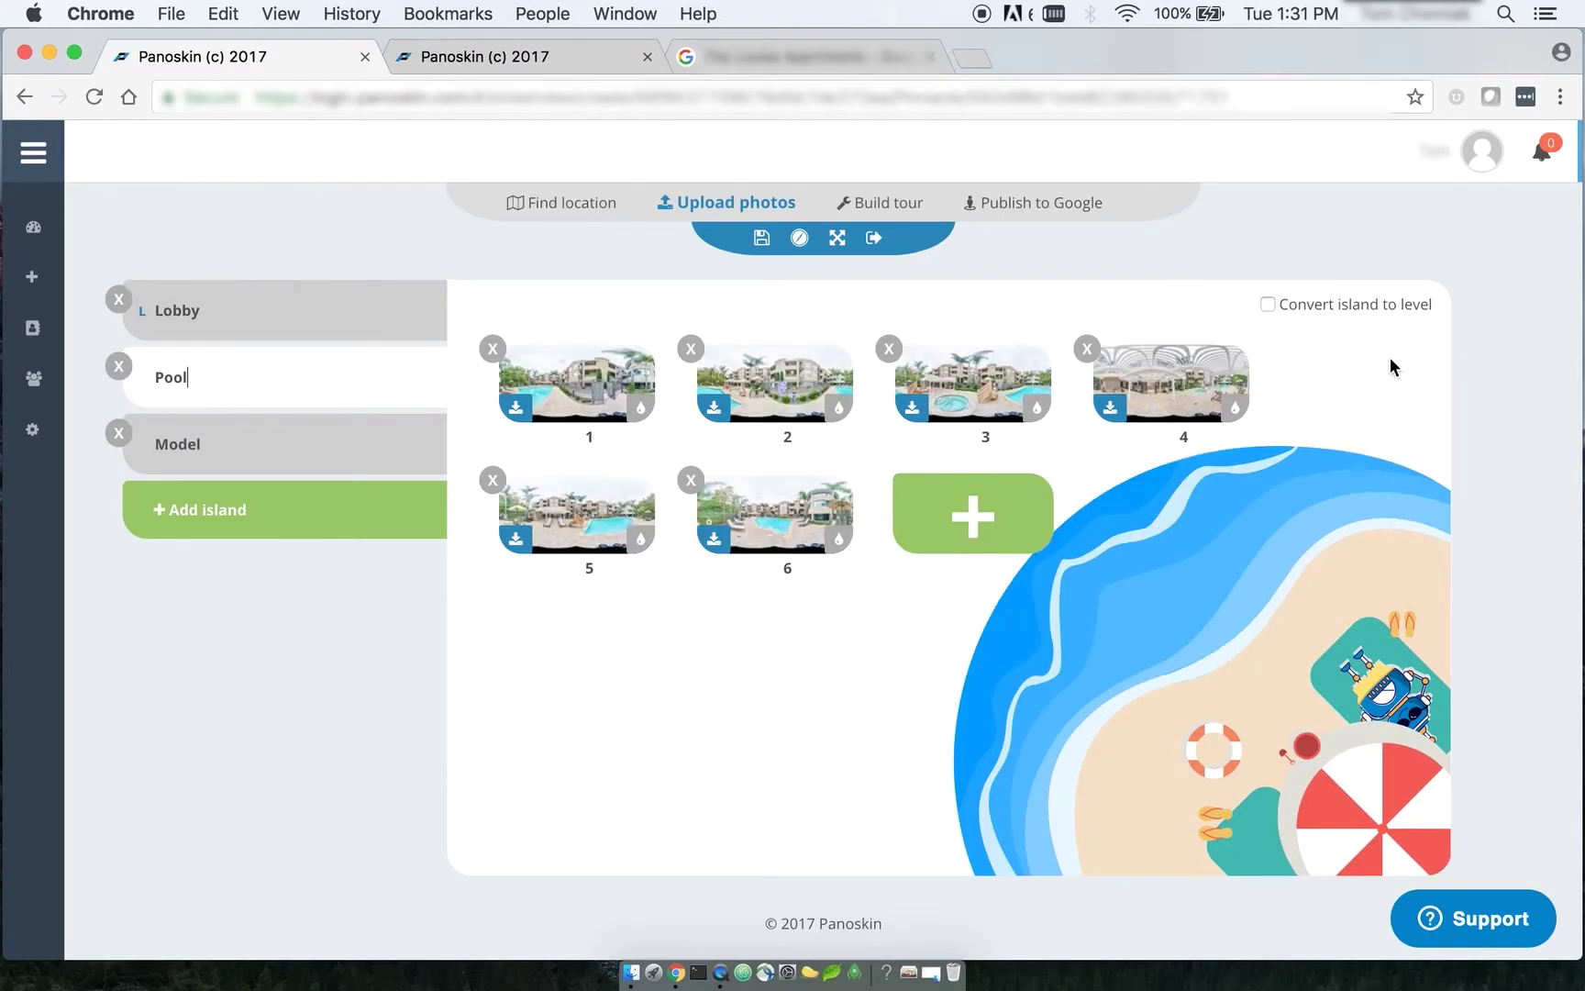
left_click(1265, 306)
left_click(325, 444)
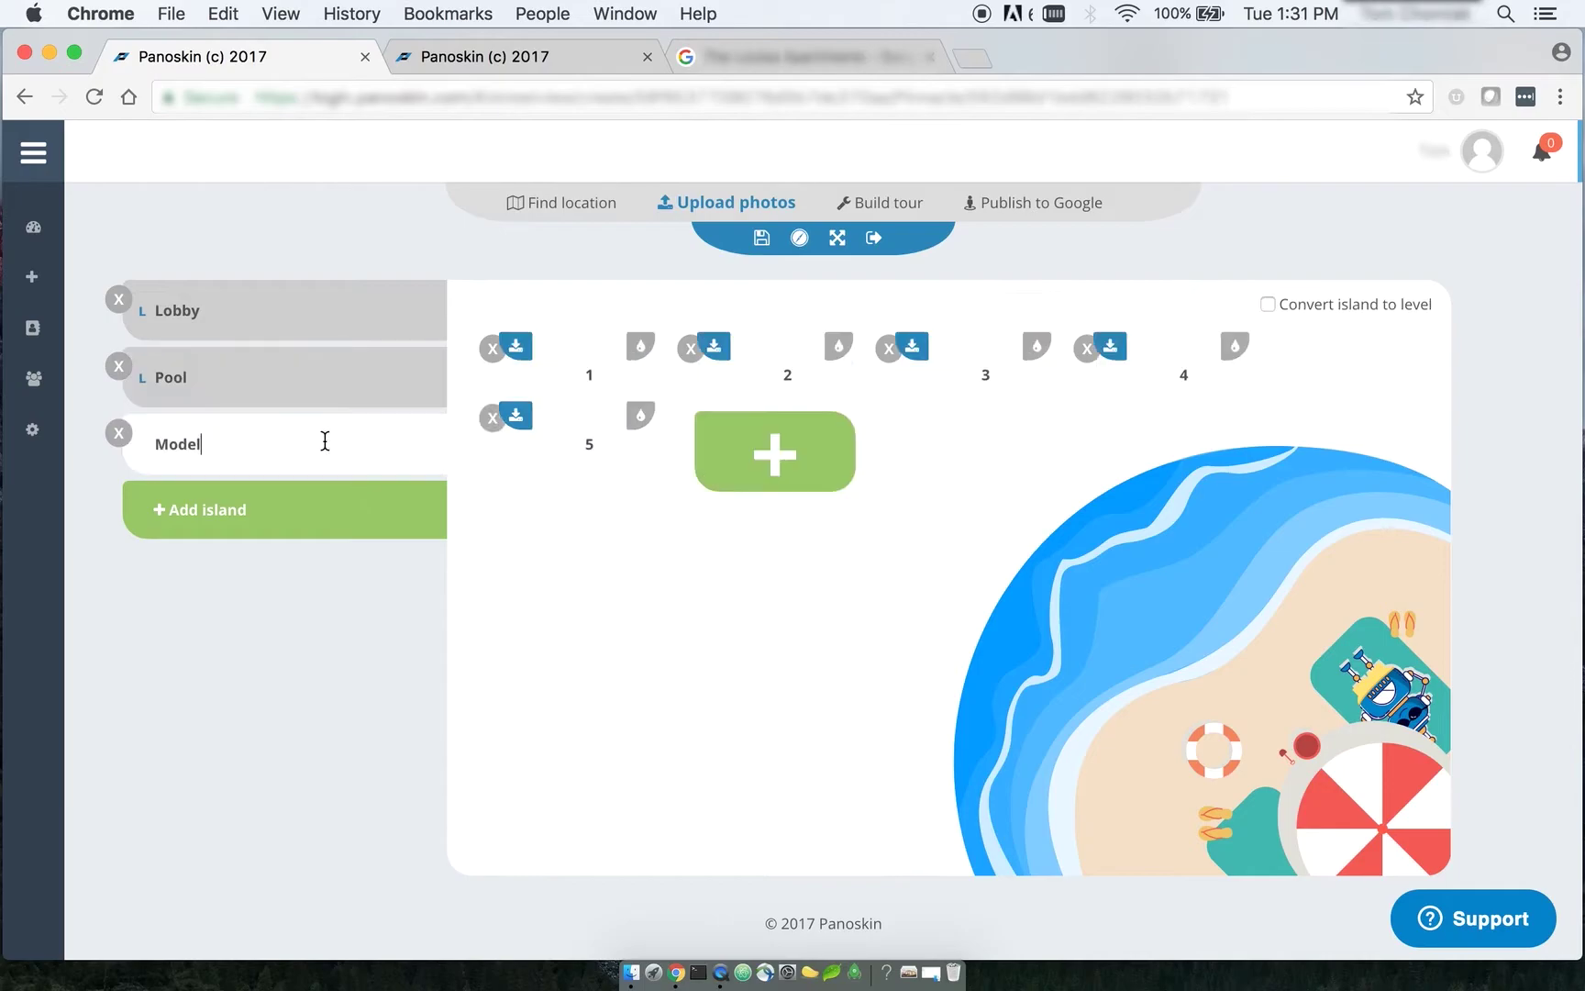
left_click(1270, 306)
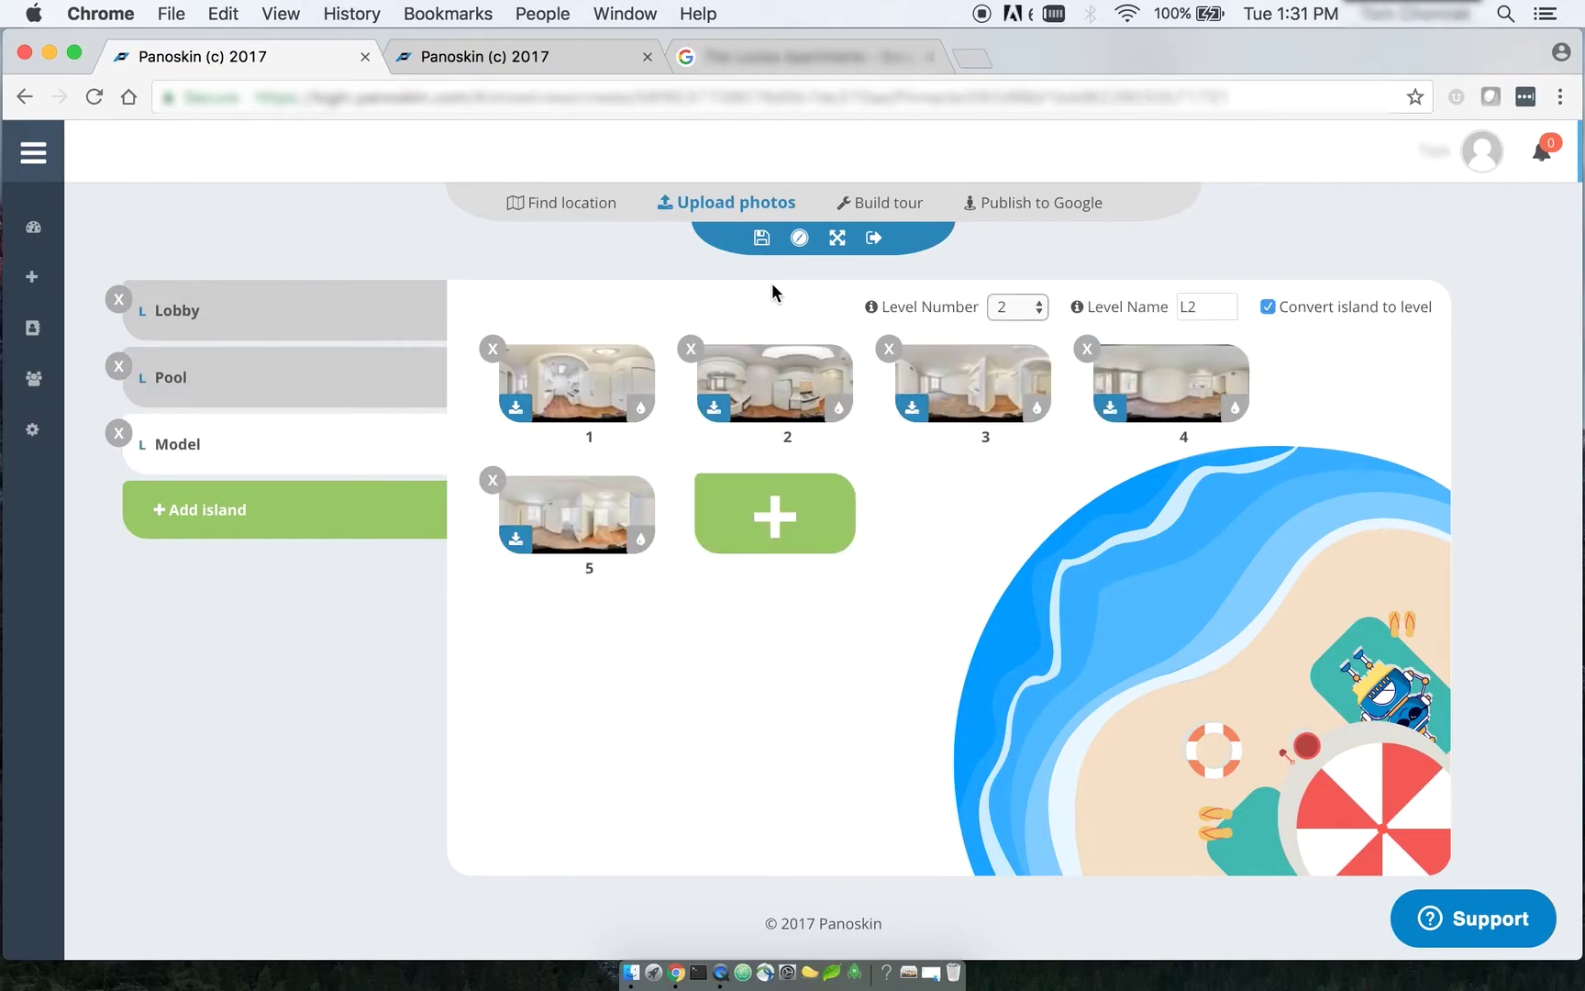
left_click(346, 334)
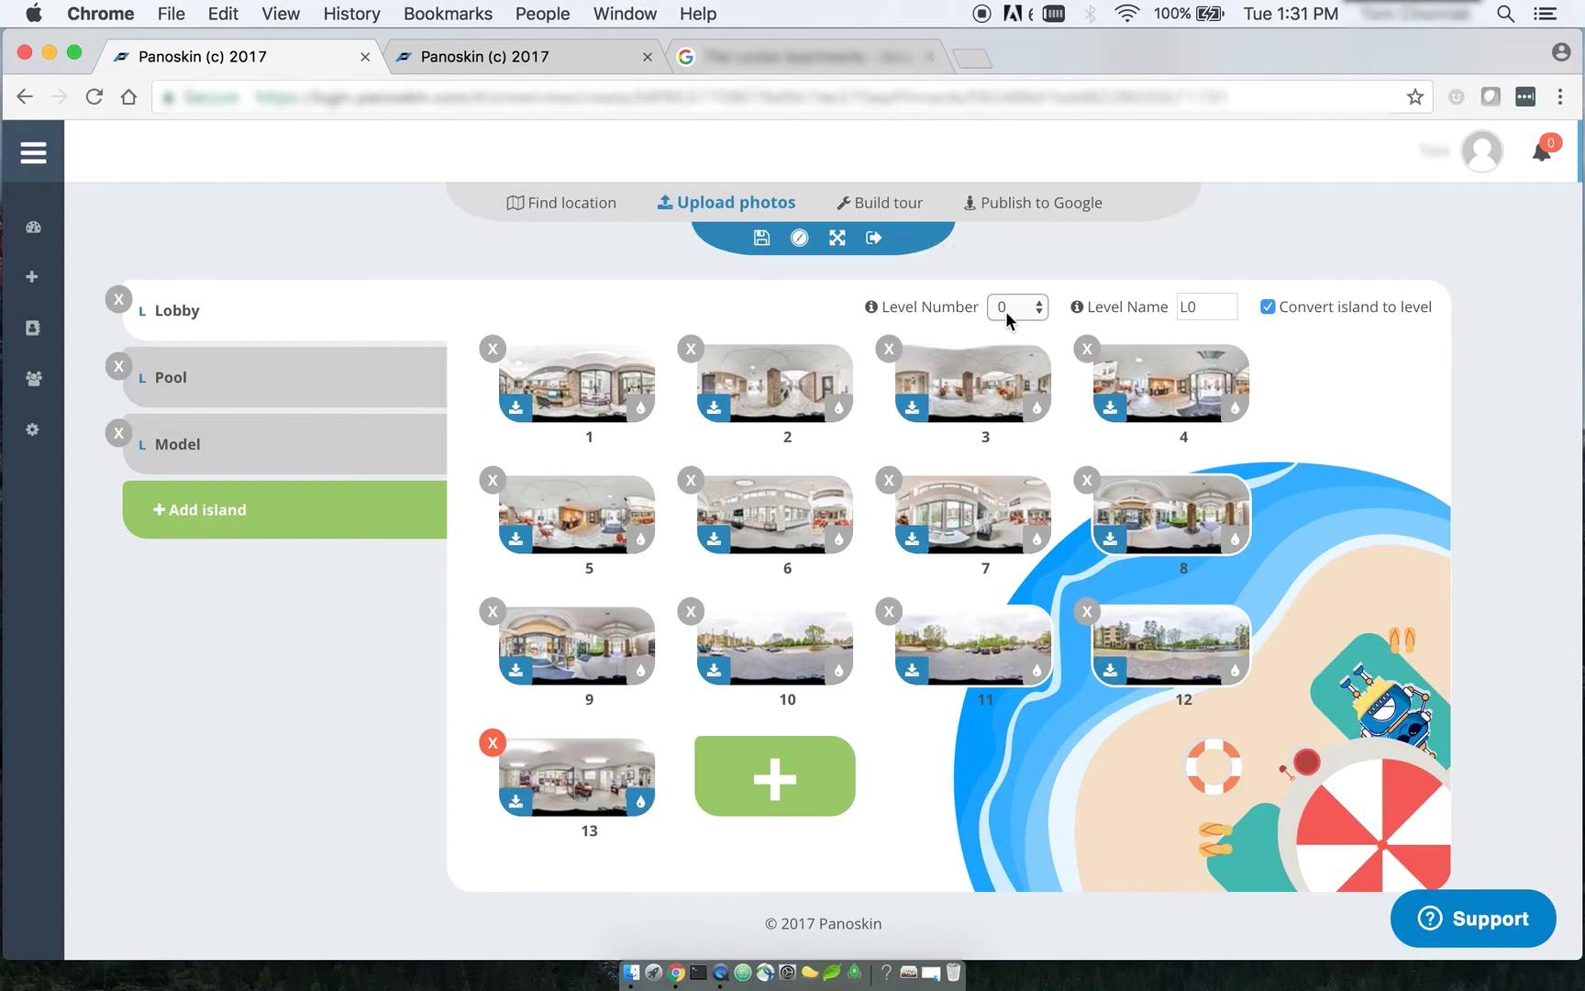
left_click(307, 375)
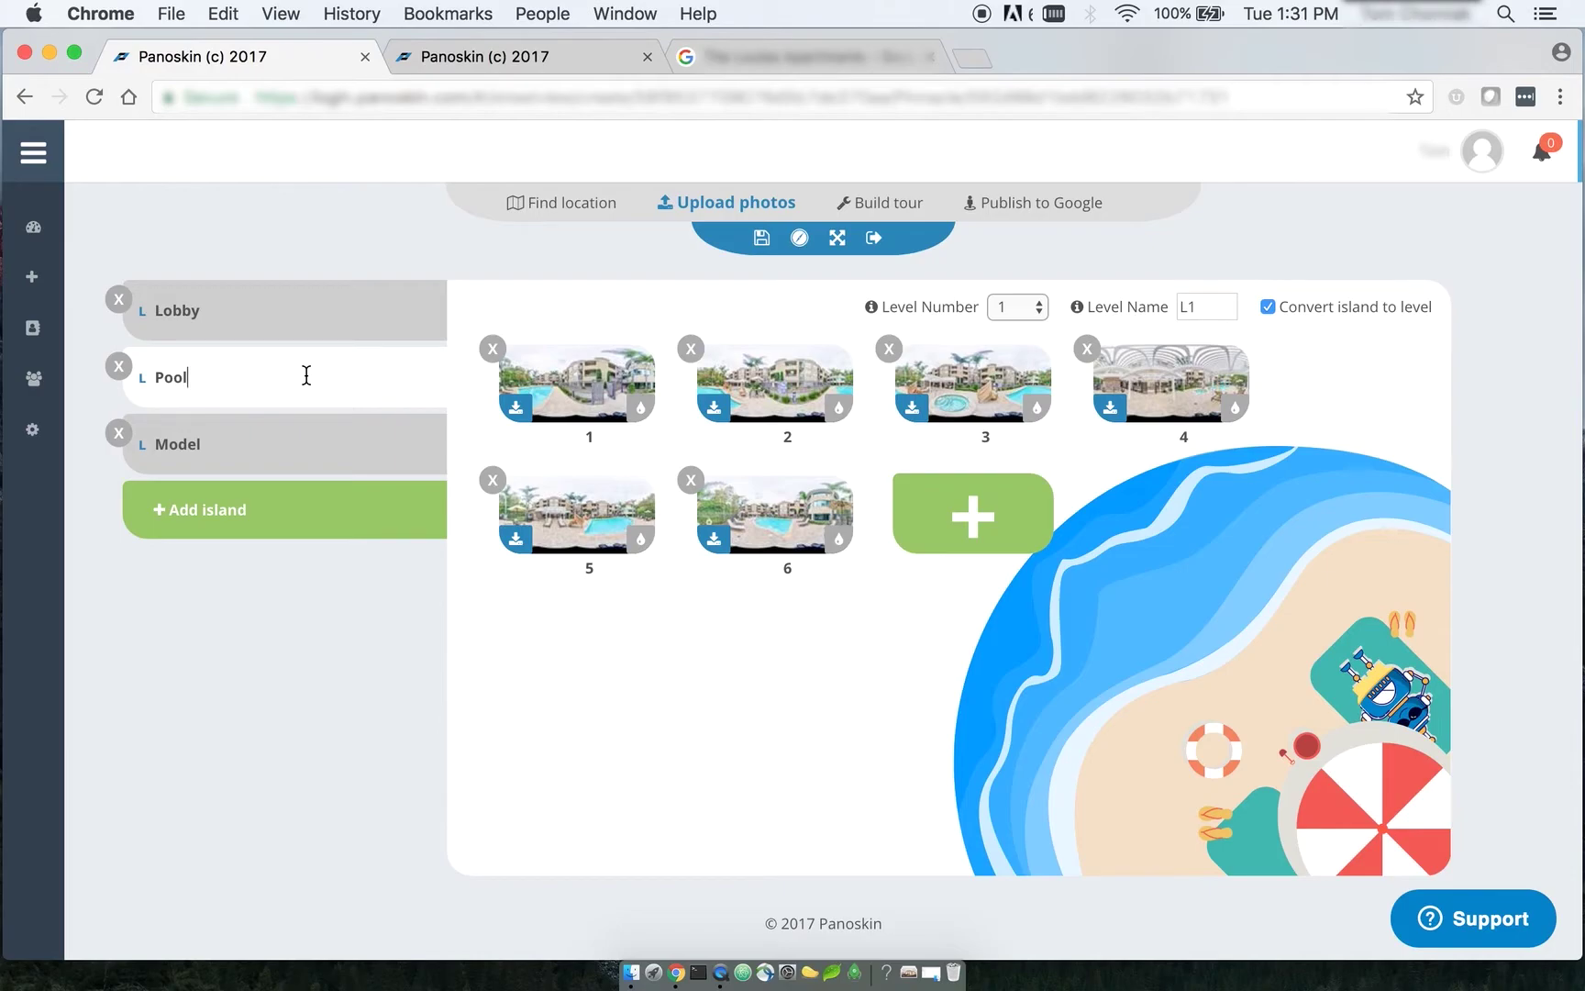
left_click(303, 444)
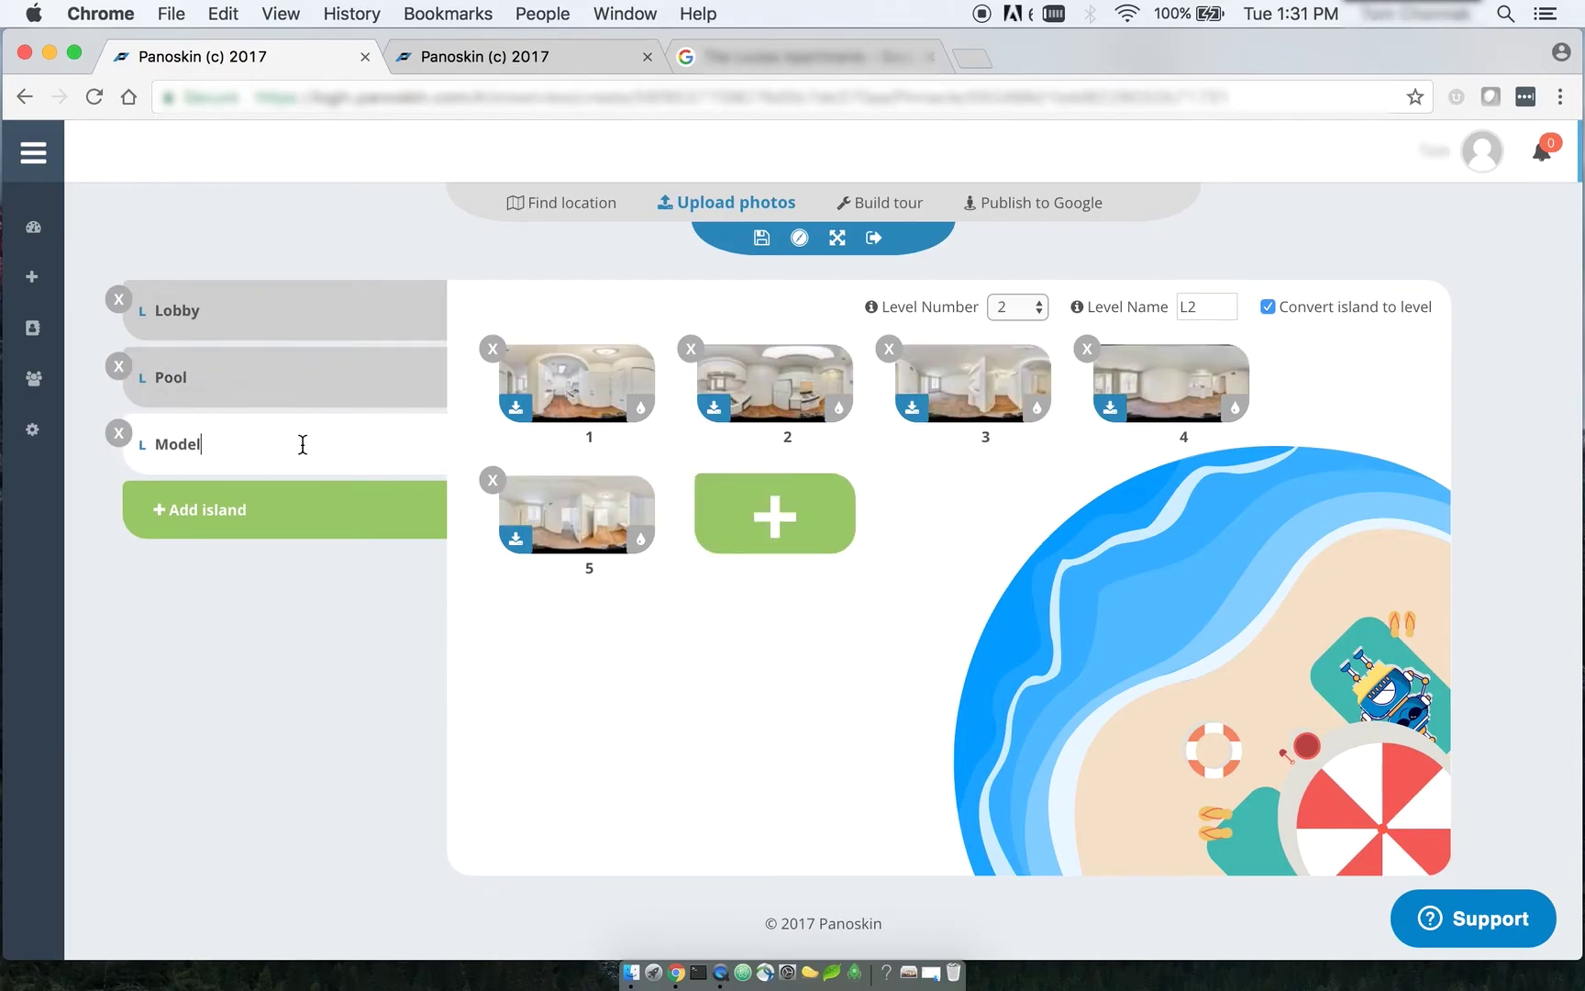
left_click(344, 338)
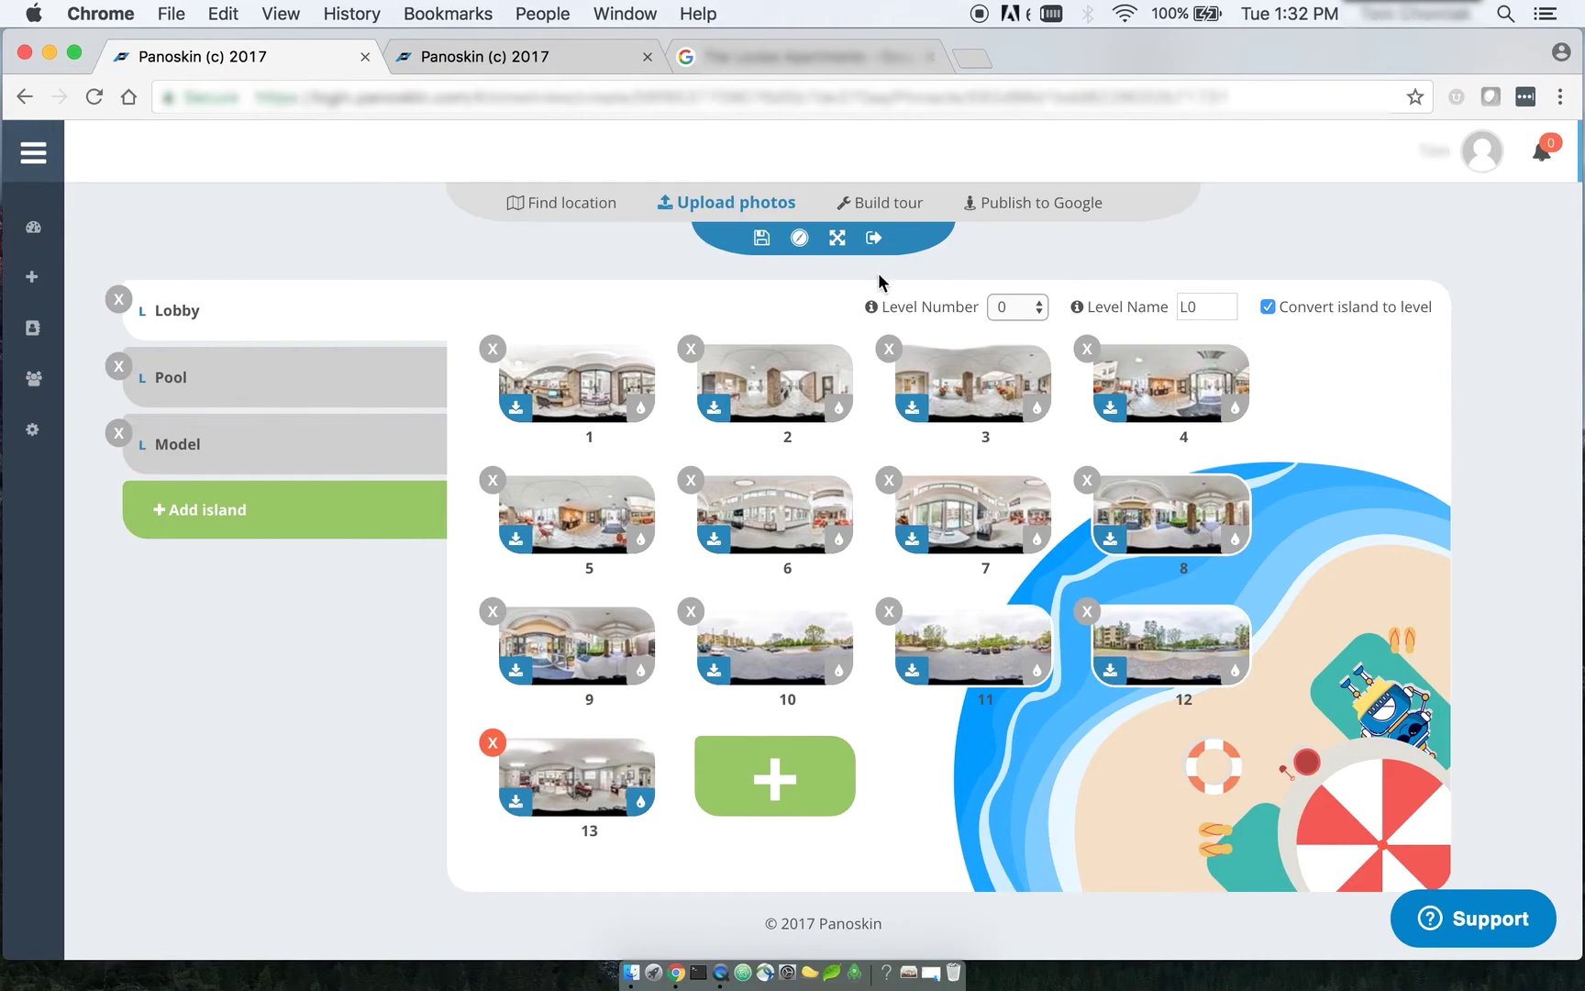
mouse_move(872, 307)
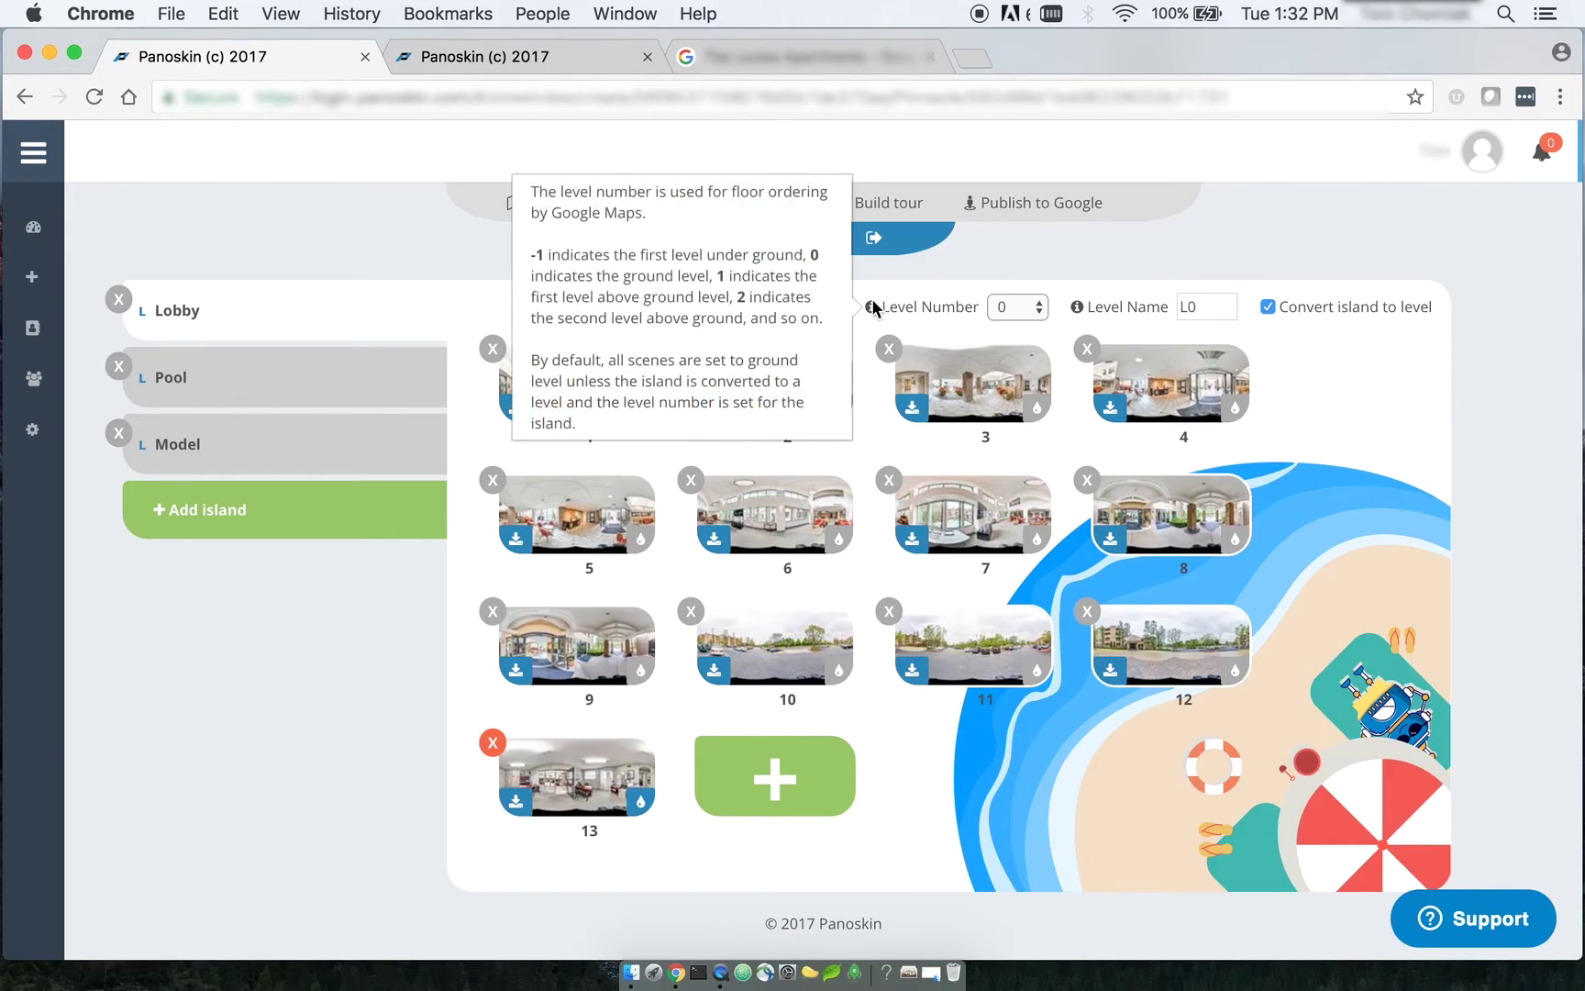
left_click(1014, 306)
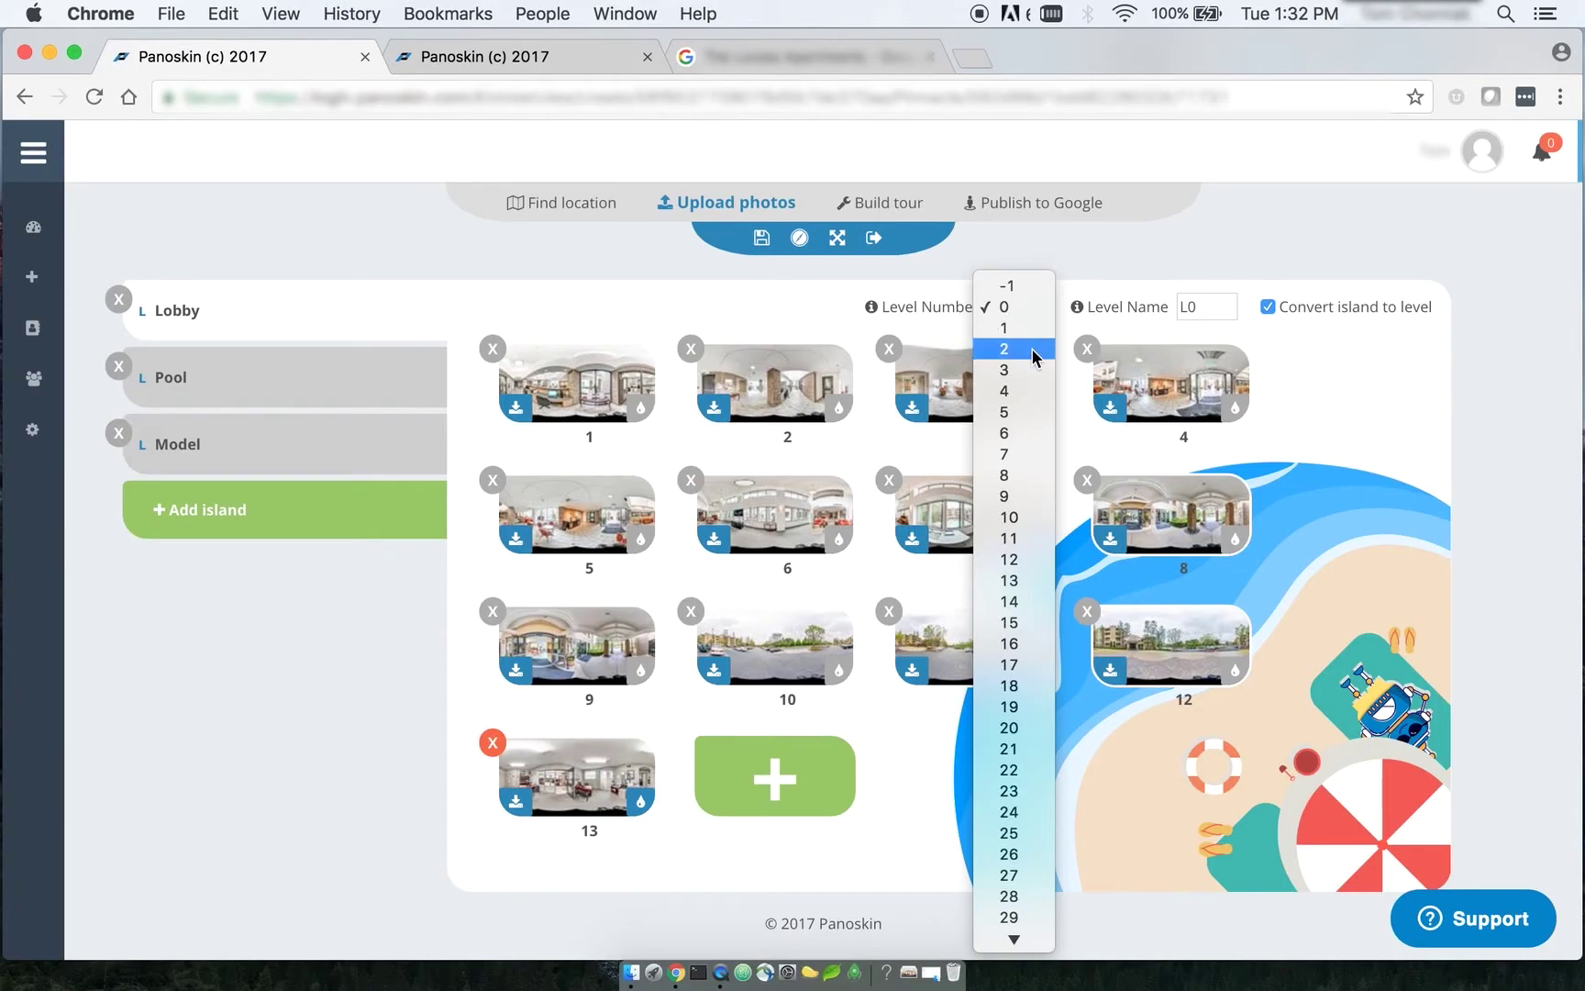
left_click(807, 305)
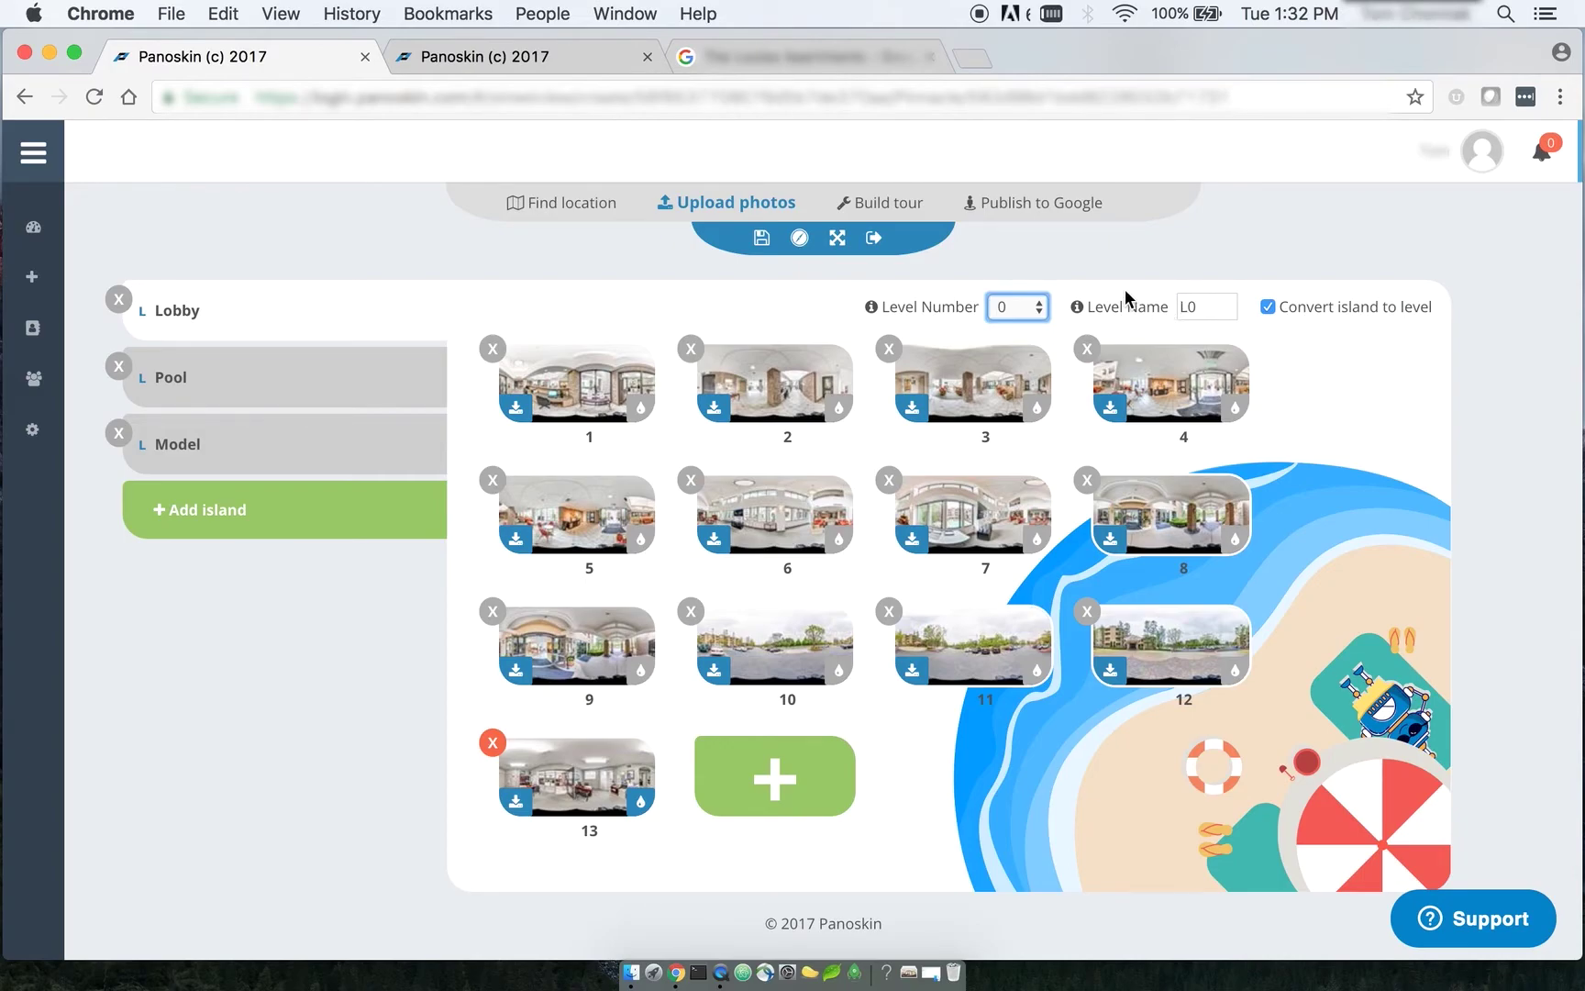
left_click(1125, 303)
left_click(390, 373)
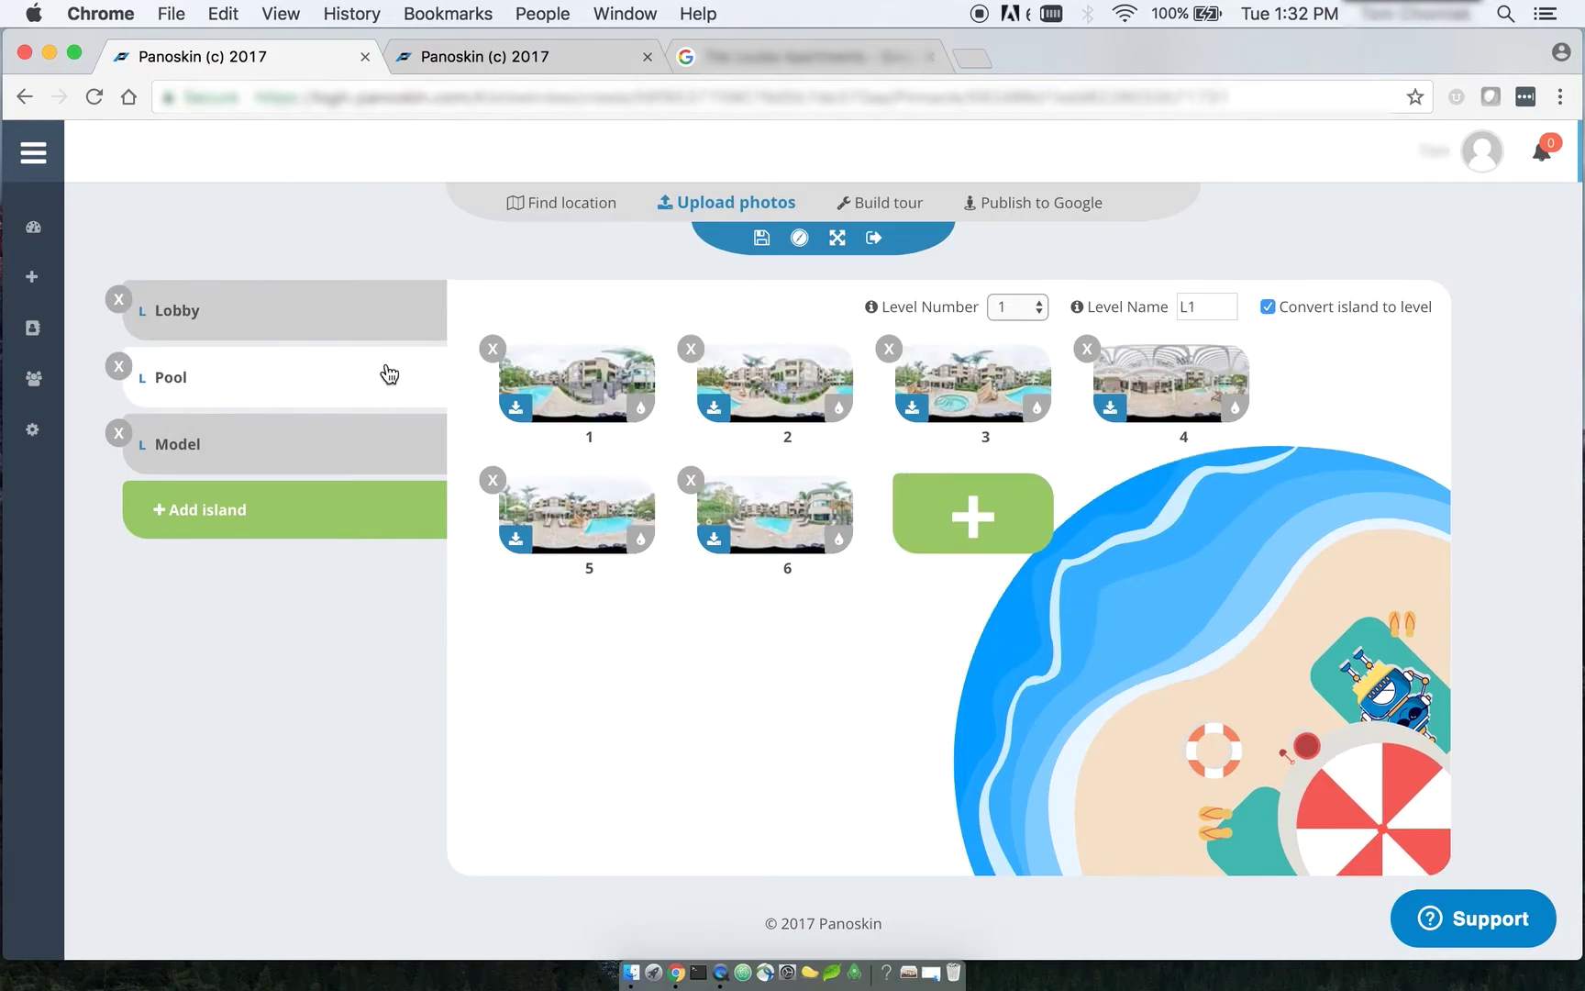
left_click(372, 461)
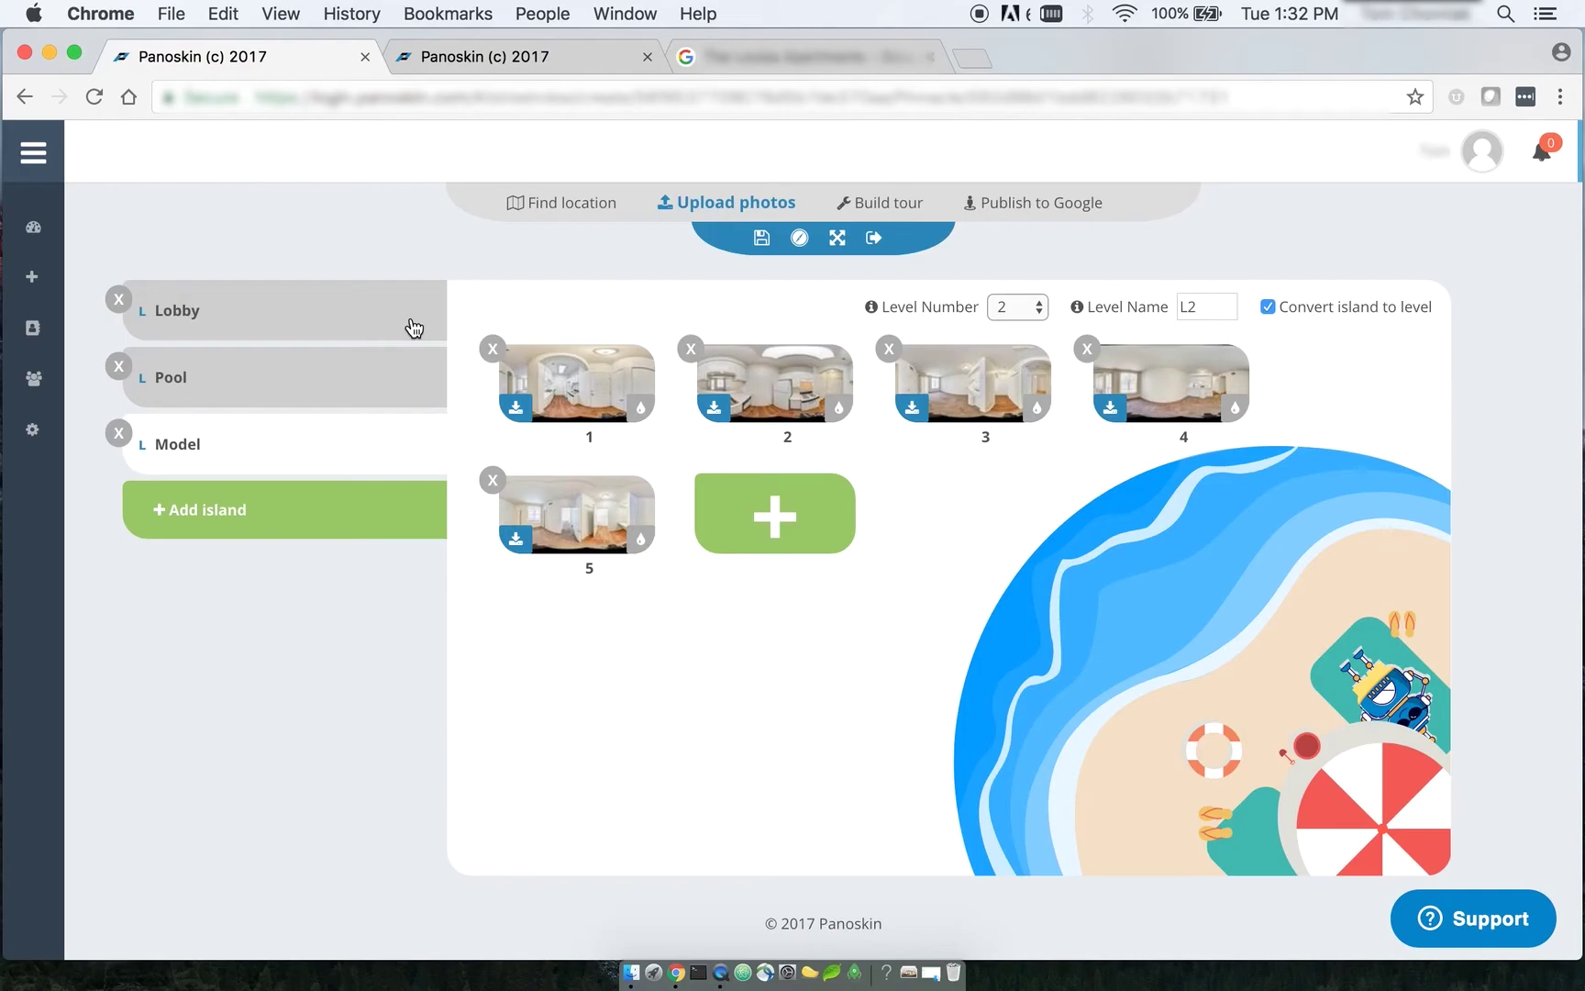
left_click(359, 323)
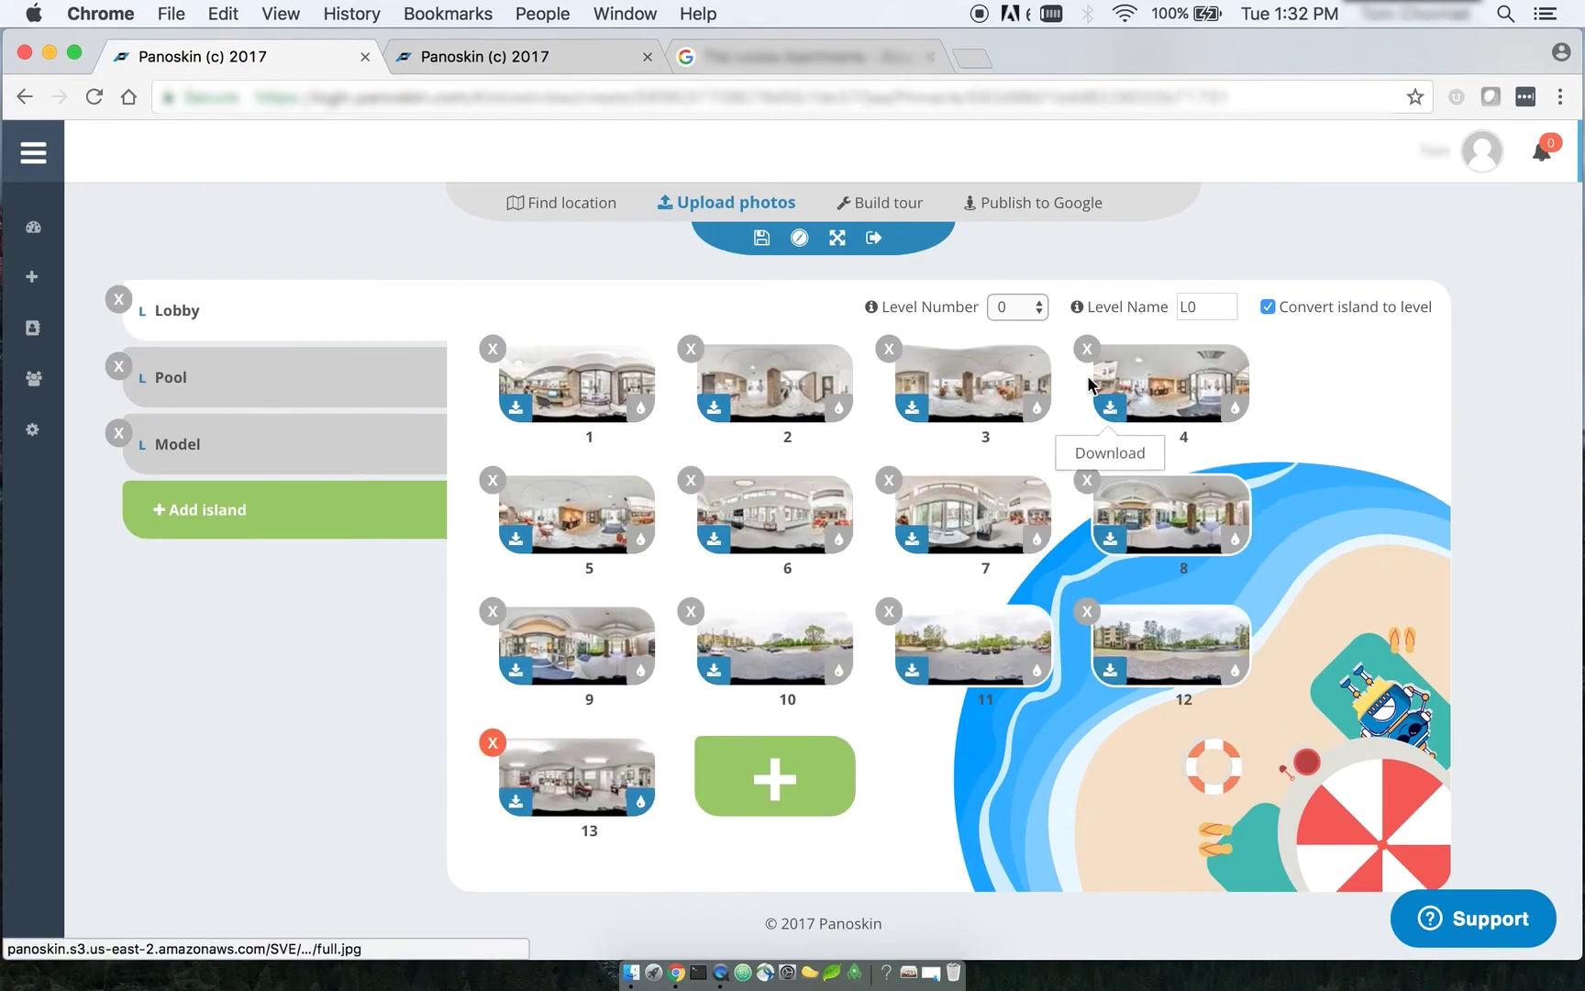
Step: Replace the level names L0, L1, L2 of Lobby, Pool and Model with 0, 1, 2
double_click(1209, 313)
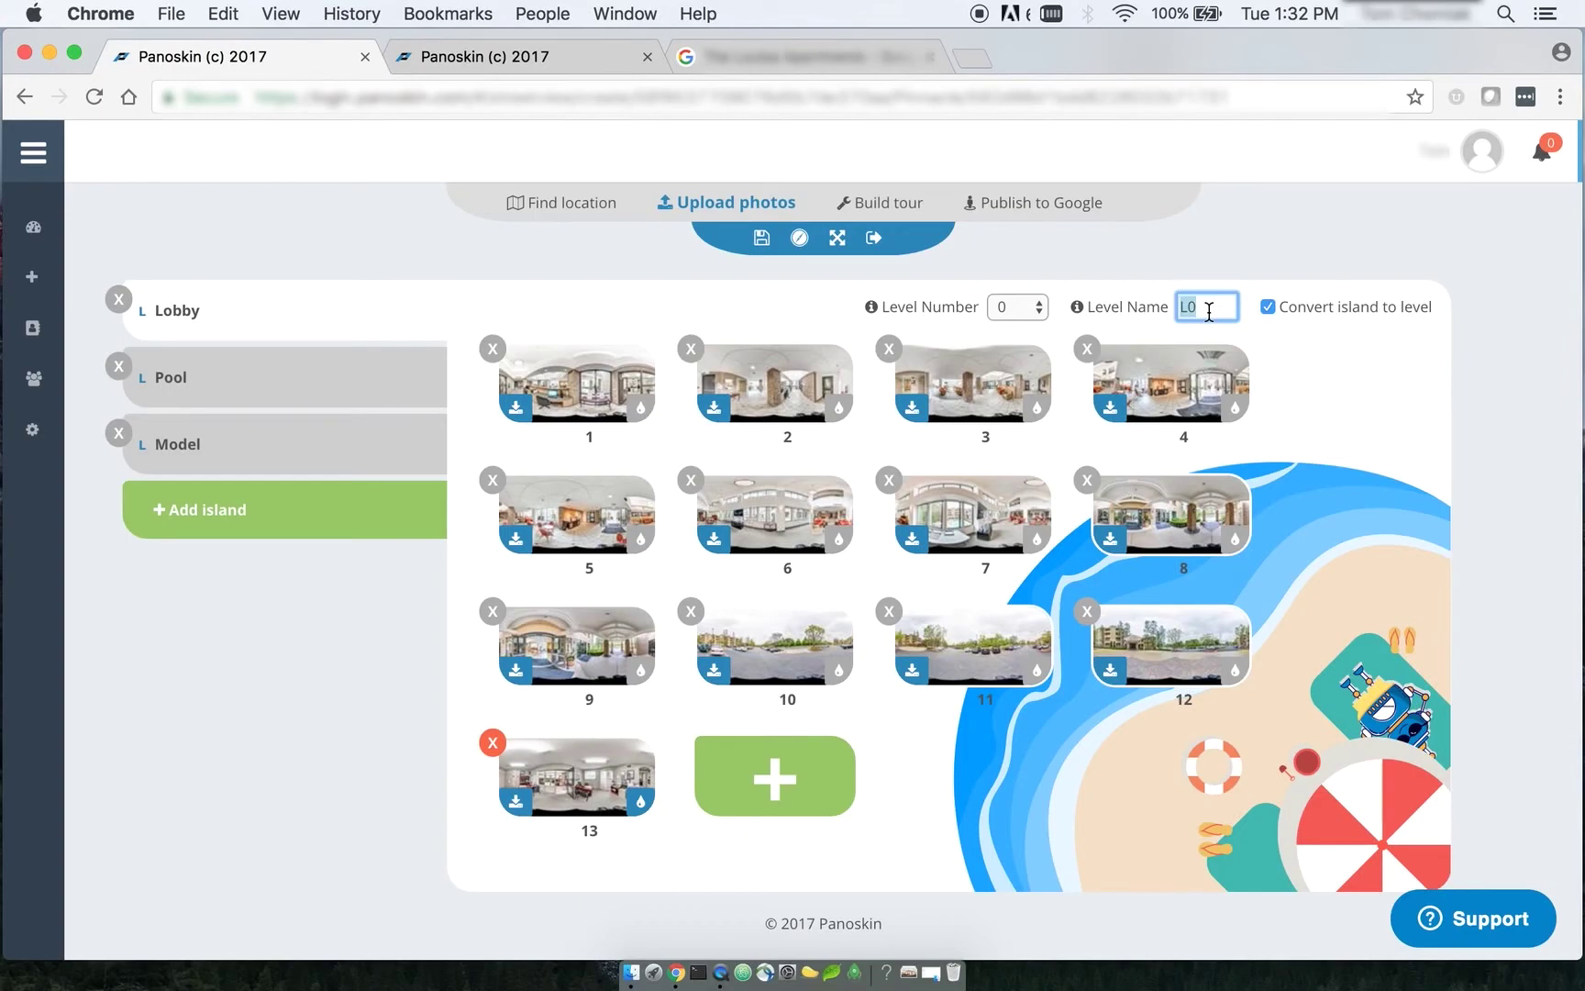
type("0")
left_click(317, 398)
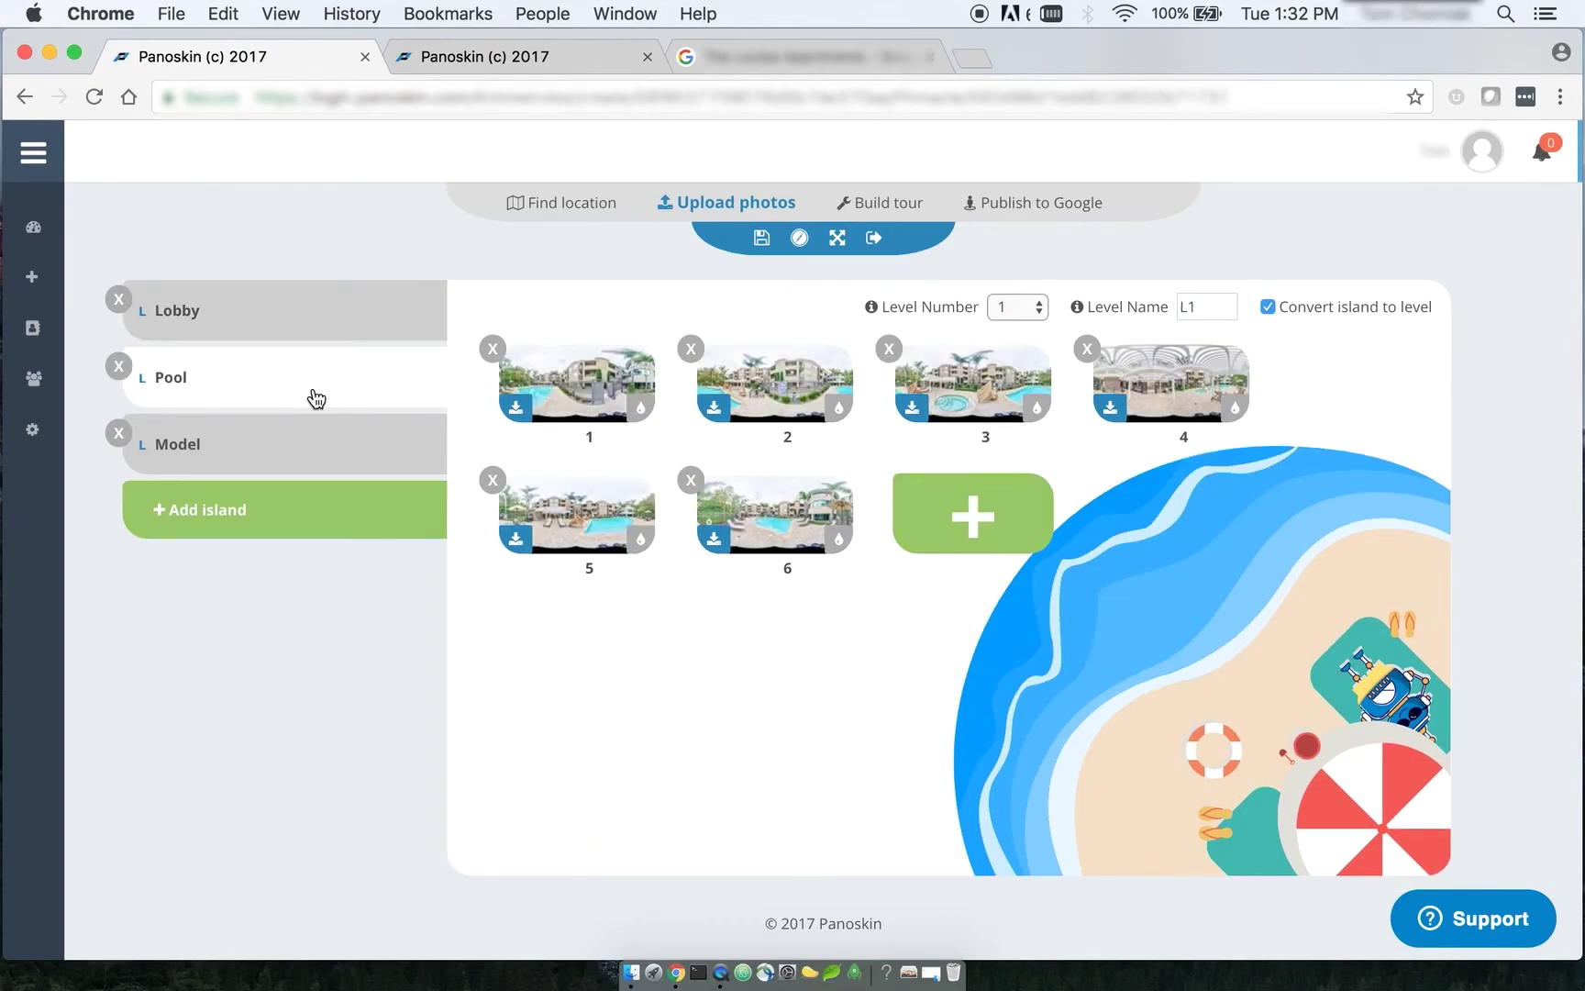
left_click(1192, 310)
double_click(1191, 310)
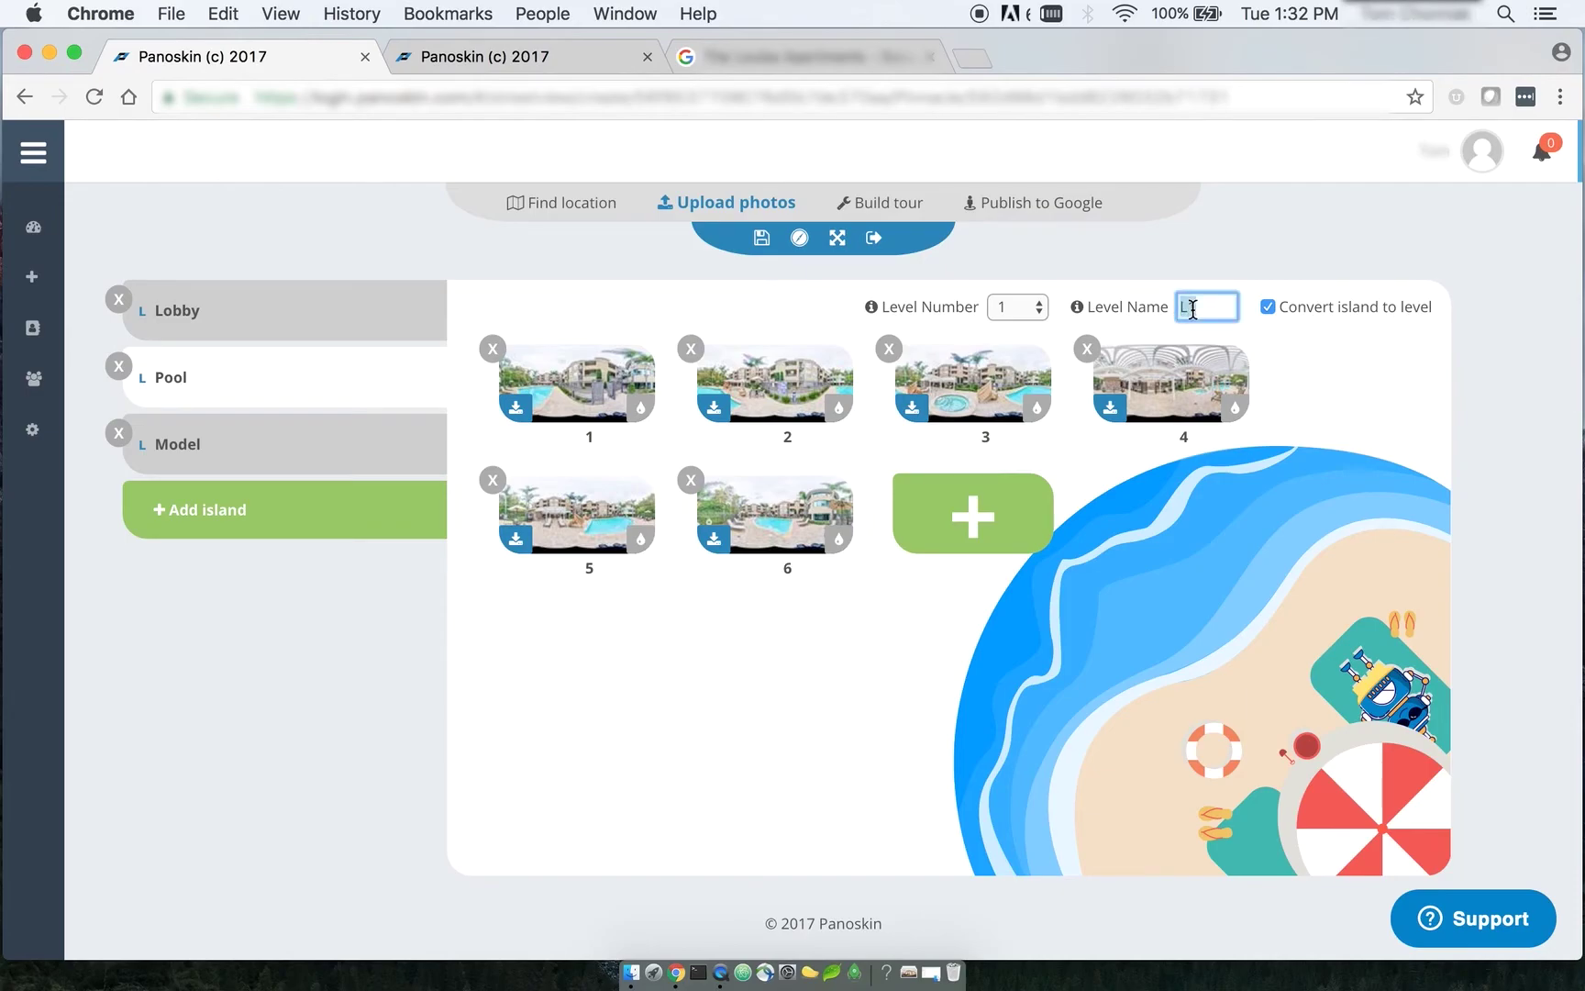
left_click(341, 470)
left_click(1221, 305)
double_click(1221, 306)
type("2")
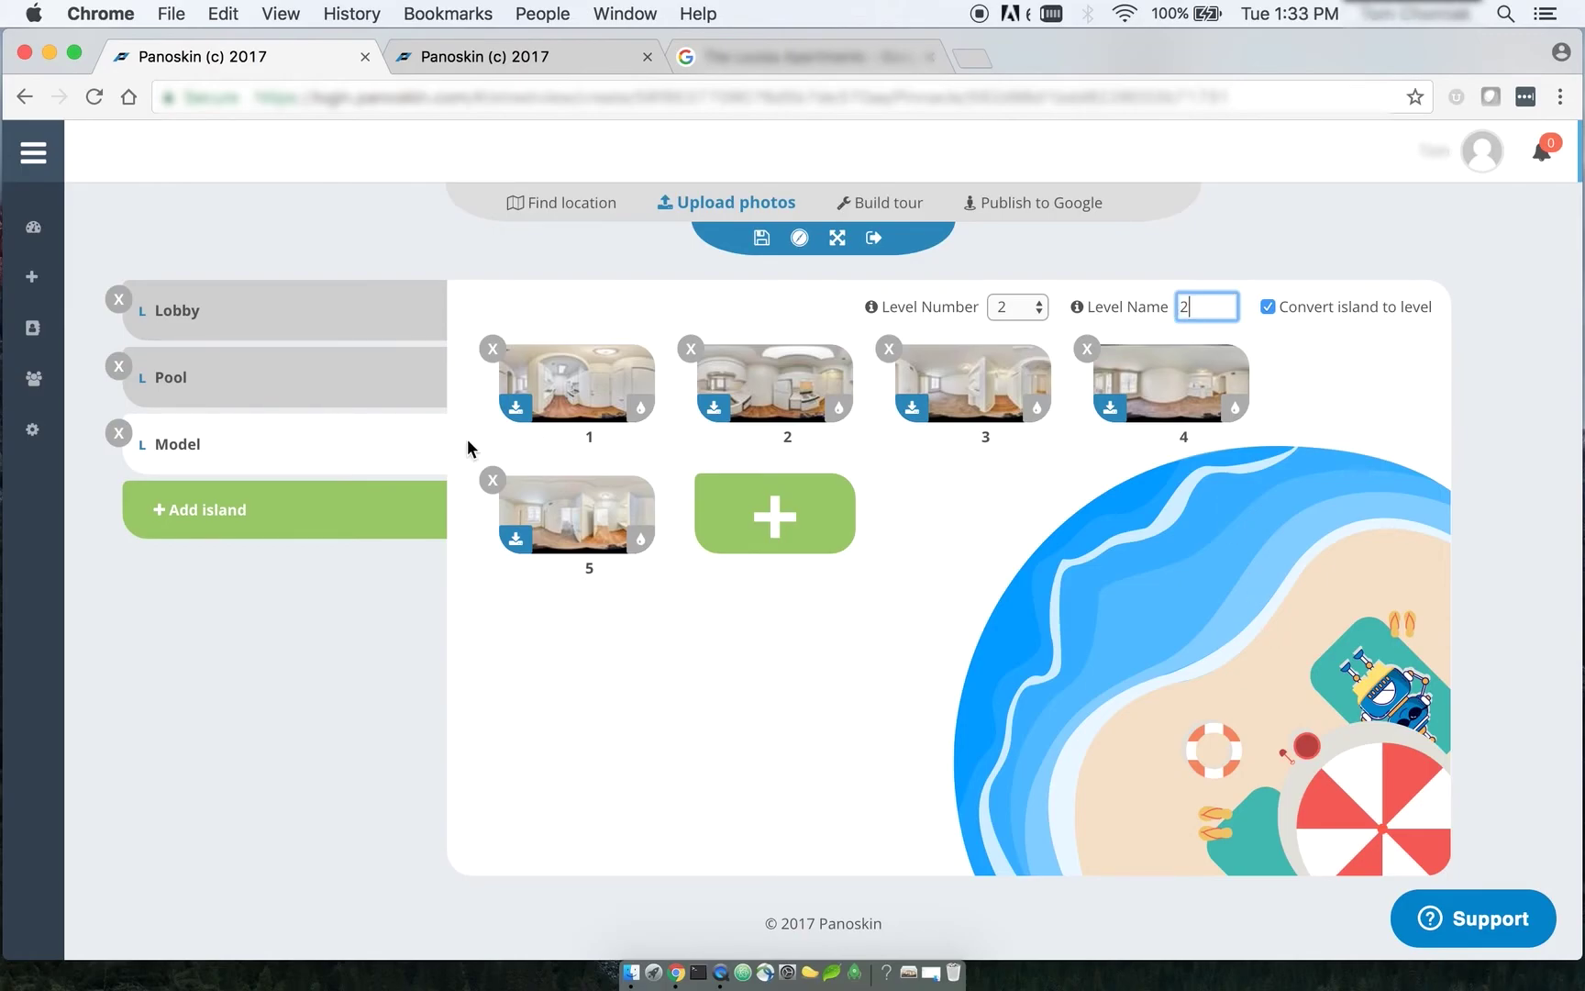
Step: Fix the Lobby island's level name so it reads exactly 0
left_click(379, 339)
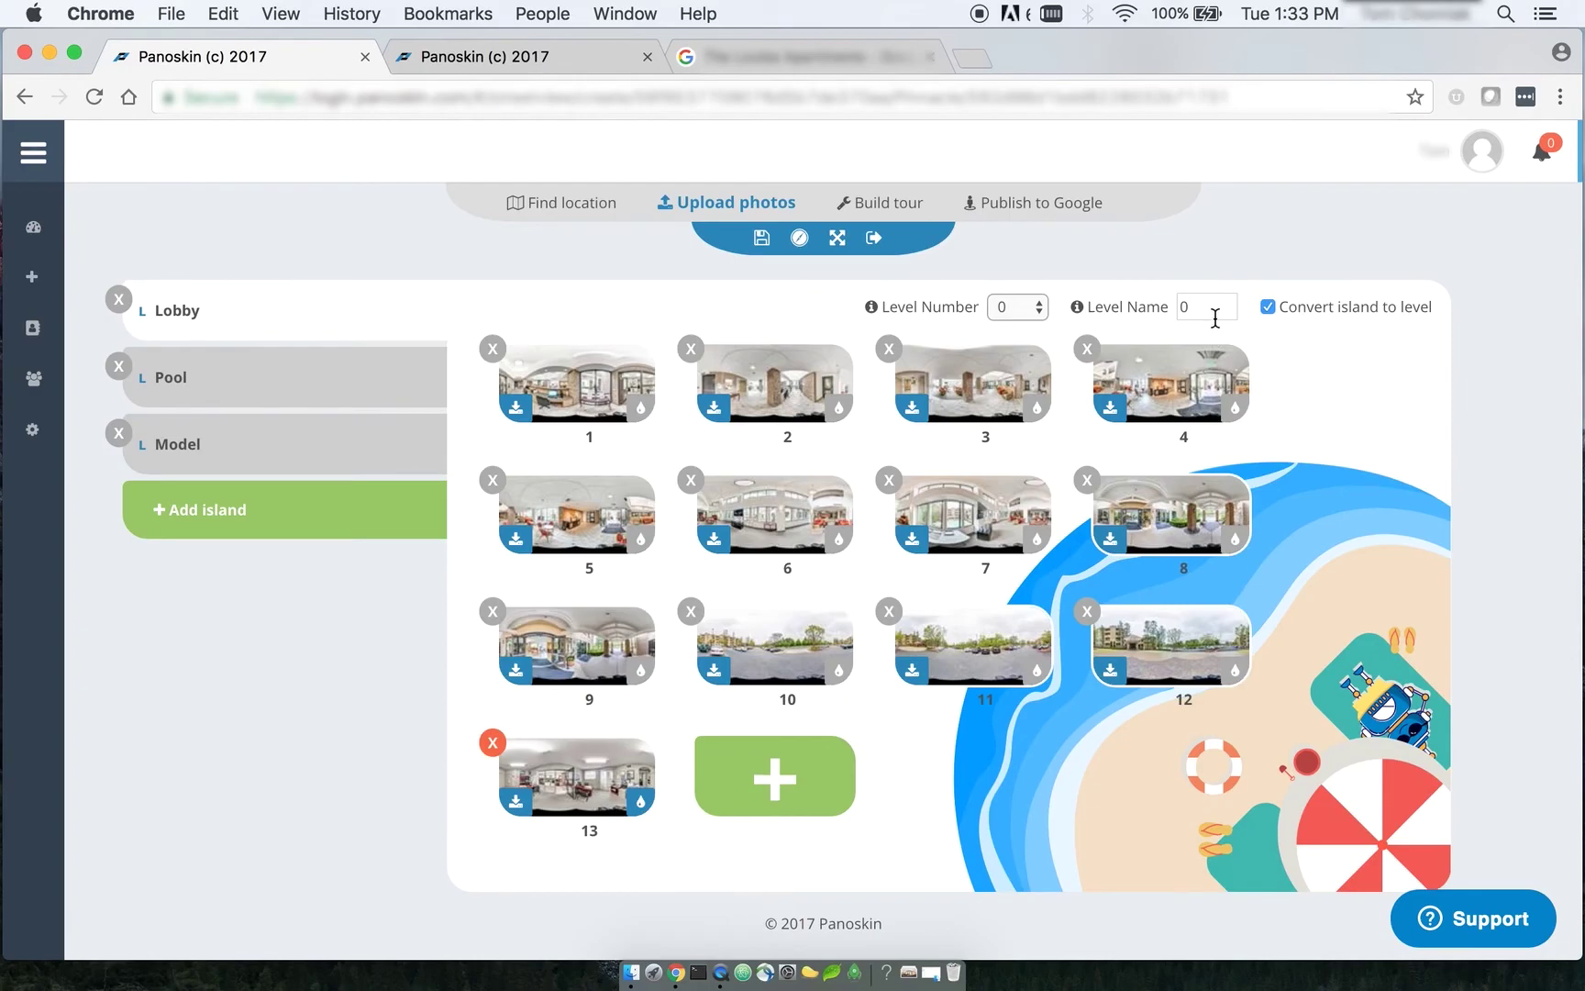
double_click(1204, 304)
key("BackSpace")
type("0")
key("BackSpace")
type("0")
Step: Save the tour and go to the Publish to Google page
left_click(400, 381)
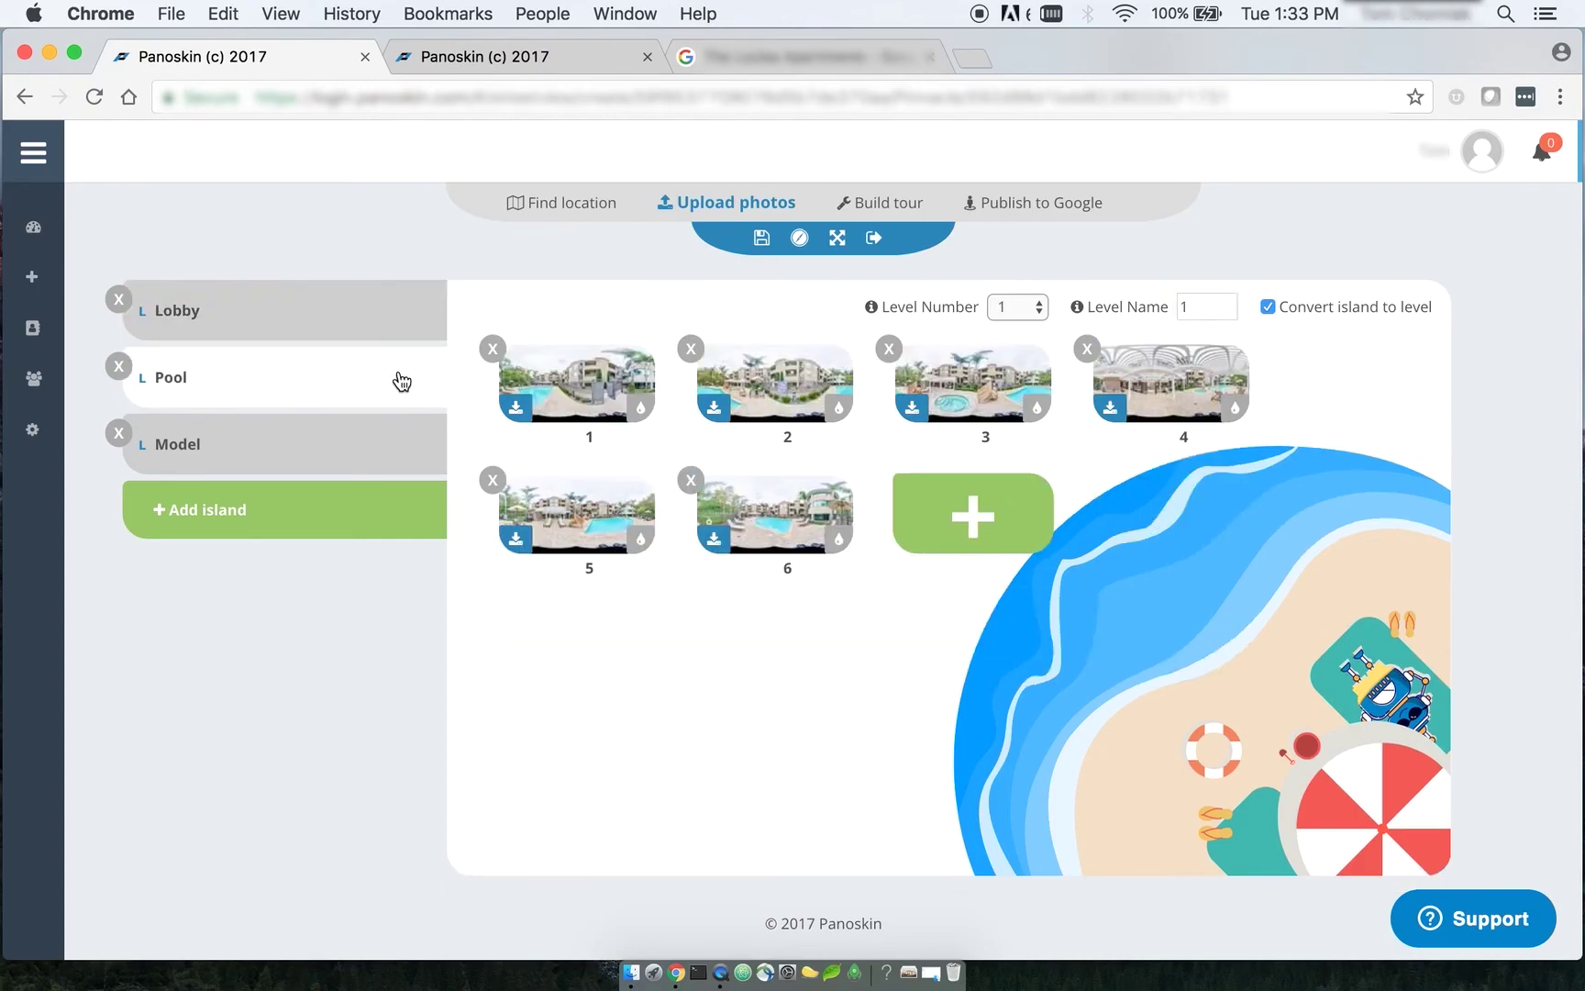
left_click(762, 241)
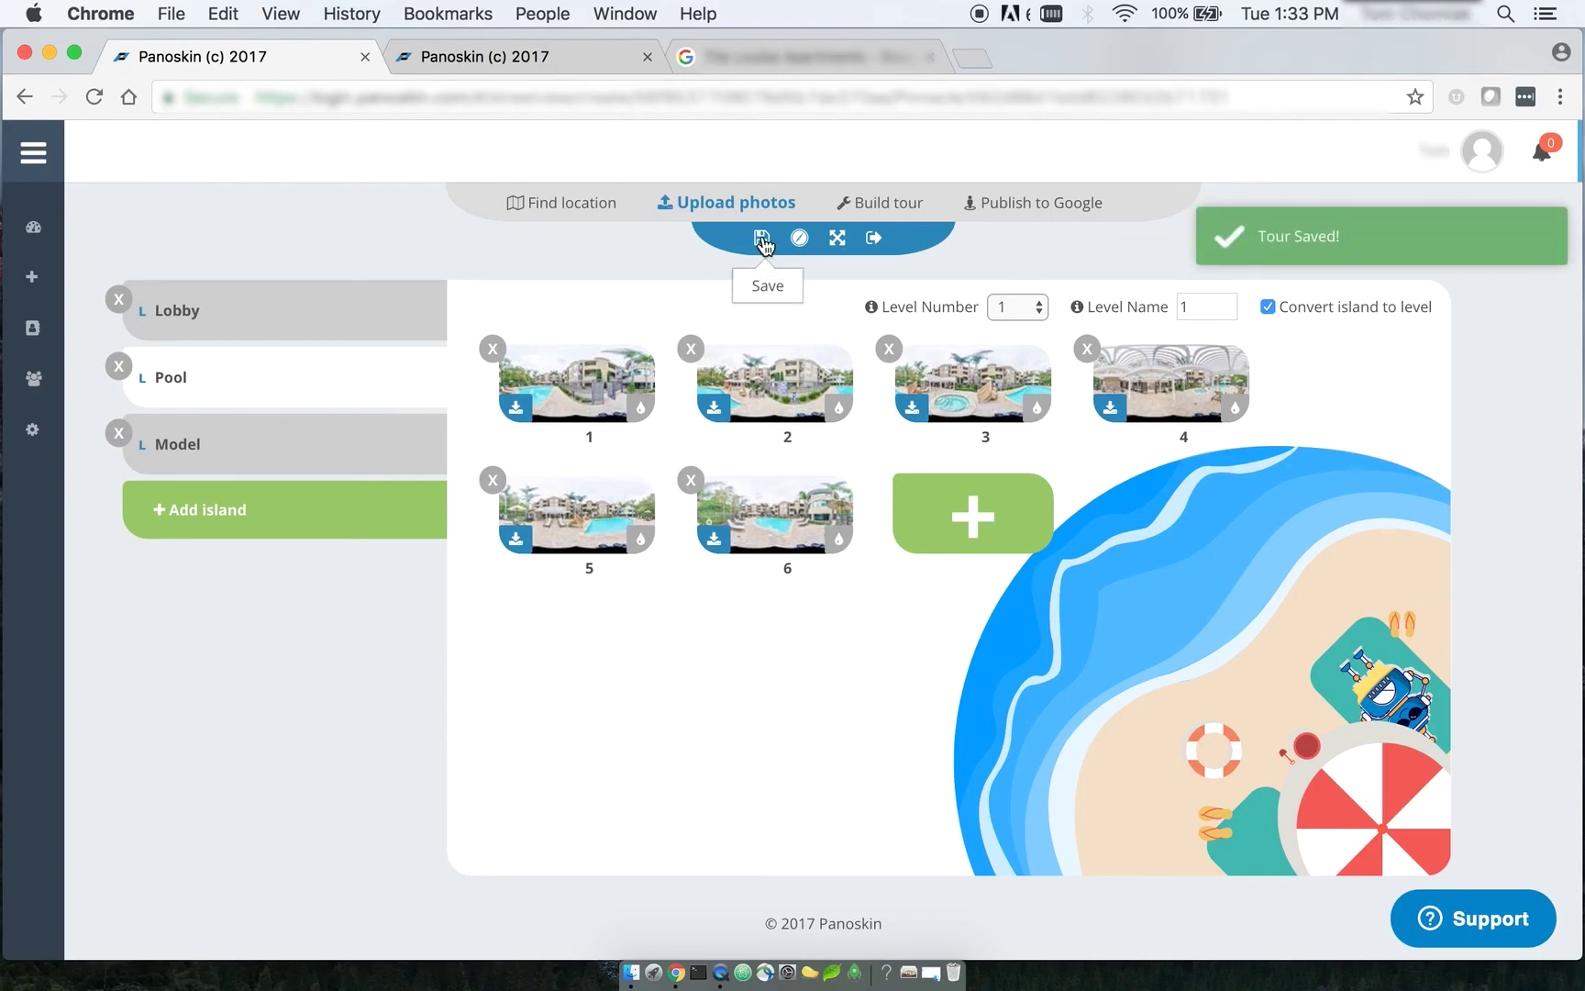
left_click(1031, 214)
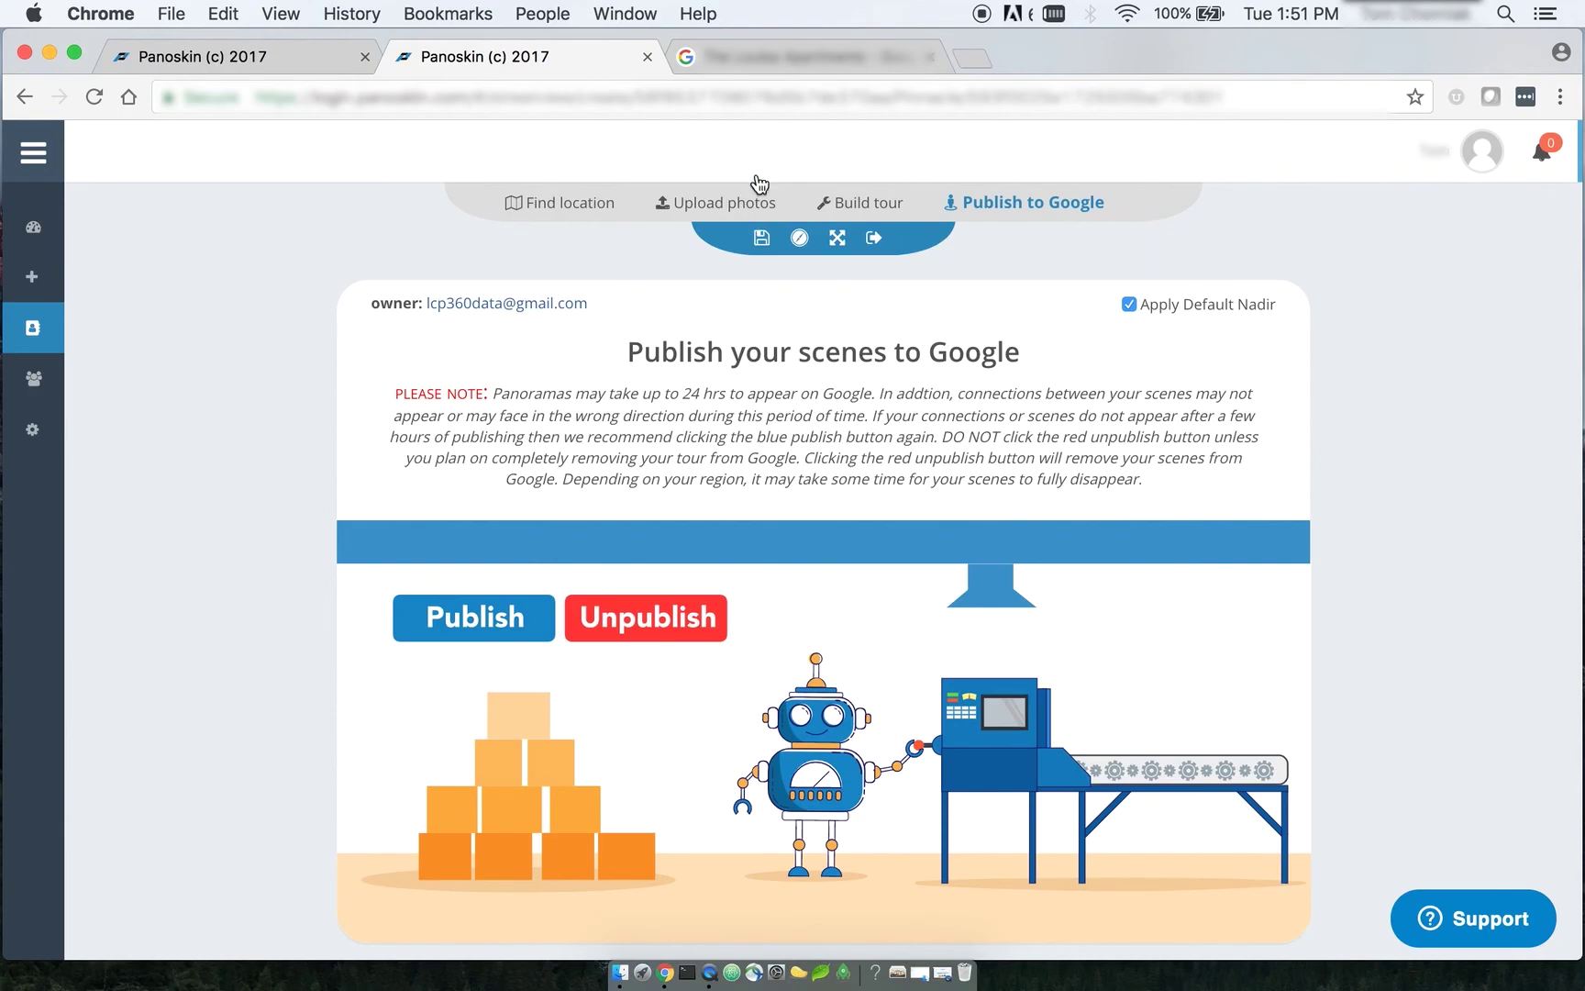
Step: View the published lobby panorama in Google Maps with floors 0, 1 and 2
left_click(834, 69)
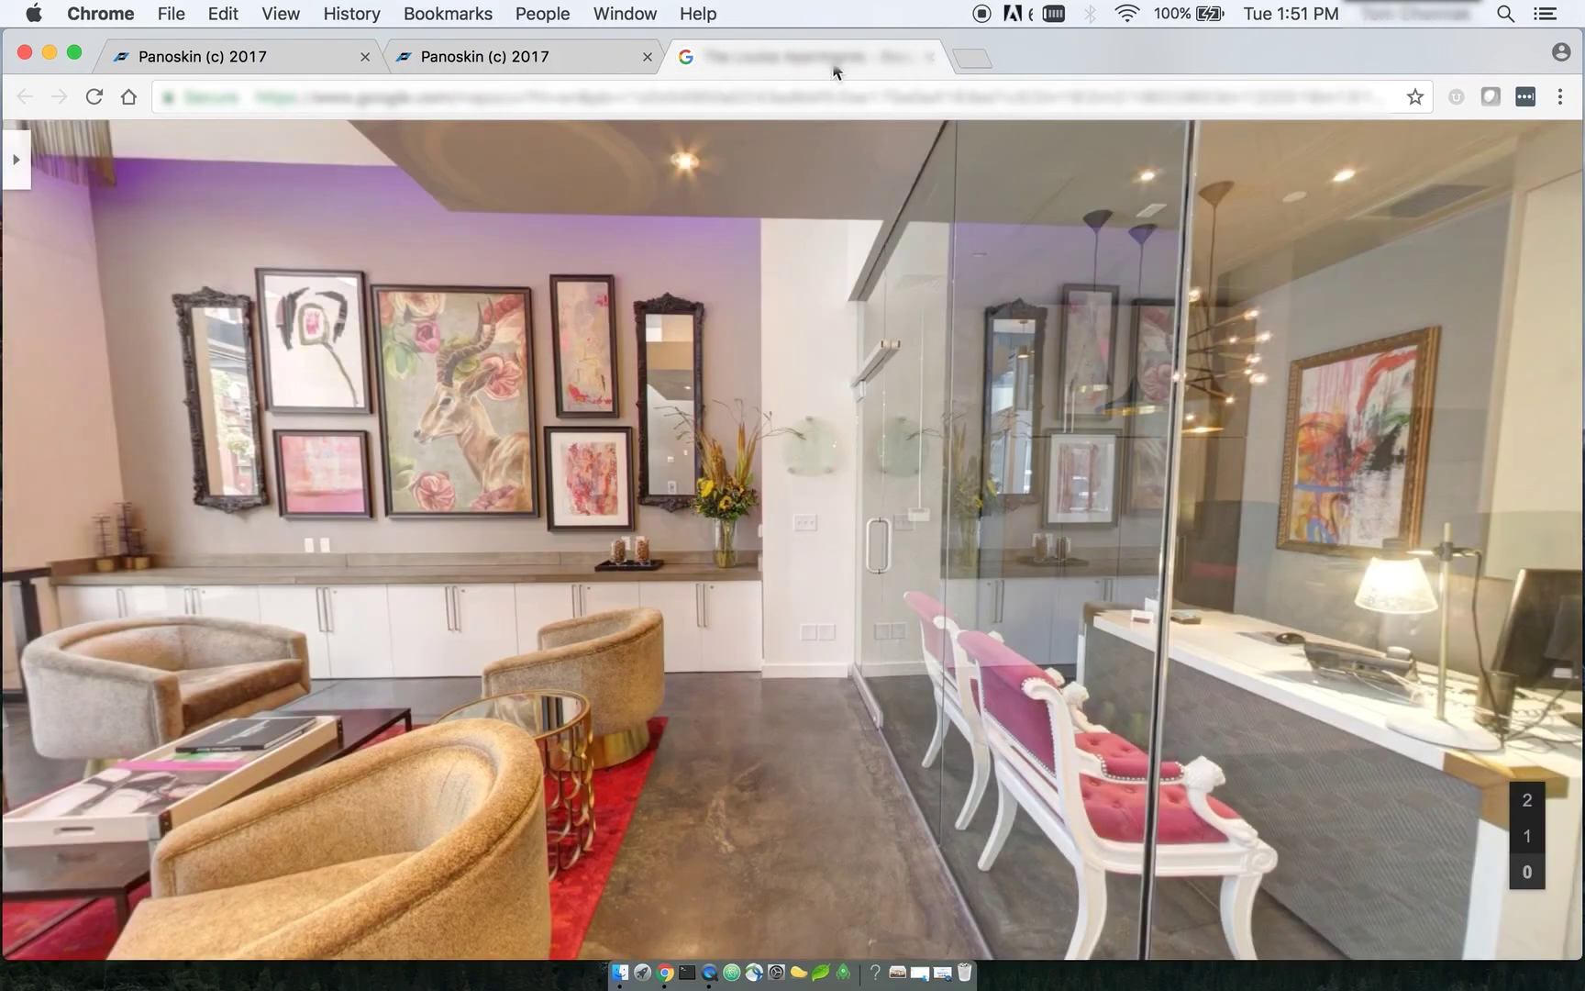